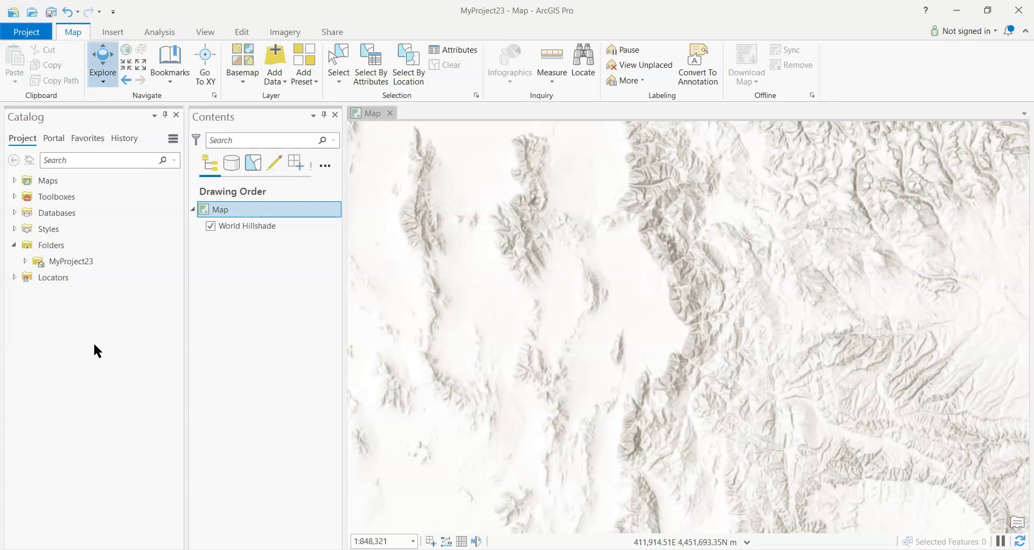
- Add a folder connection to the MosaicExample folder on the AcesWild (D:) drive
right_click(86, 341)
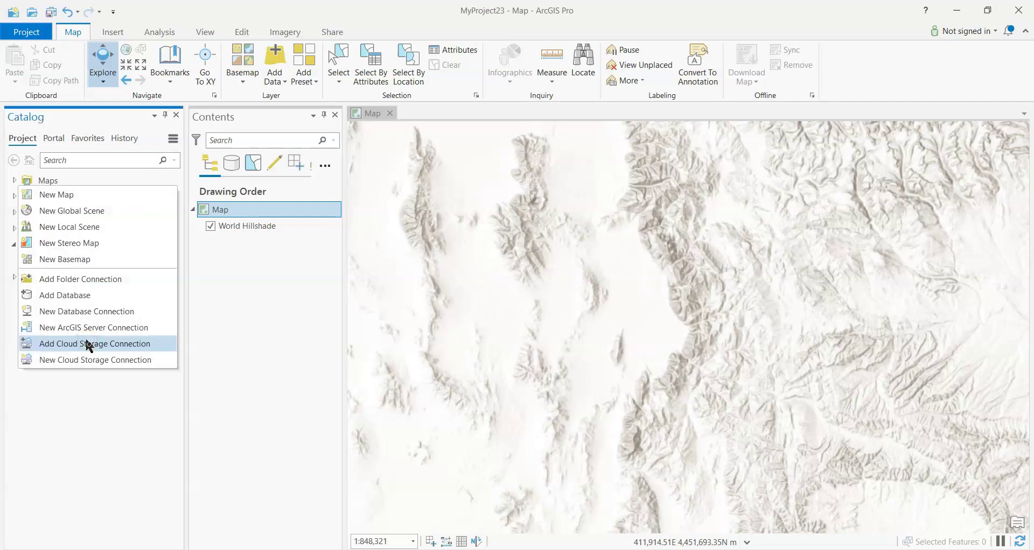
click(74, 280)
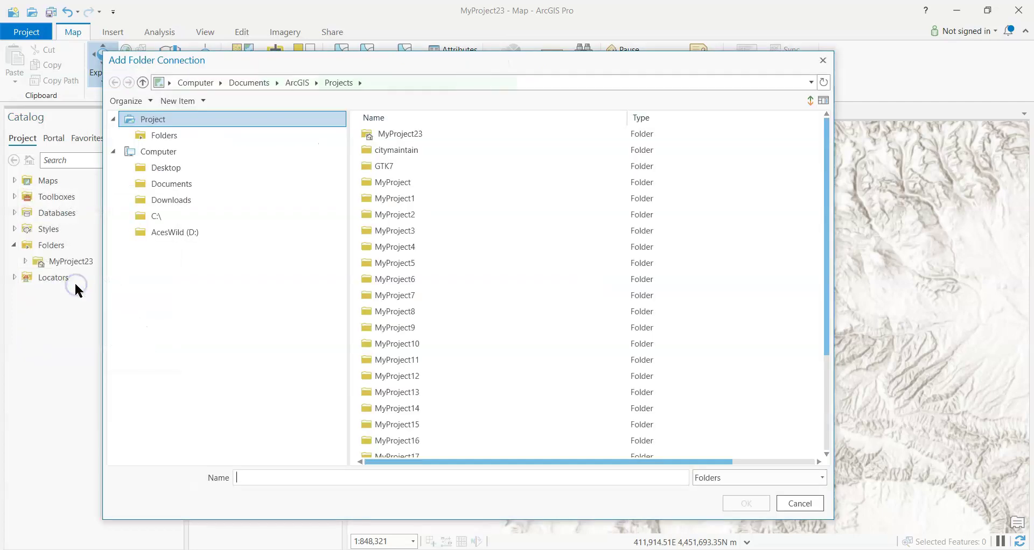
click(199, 232)
click(386, 166)
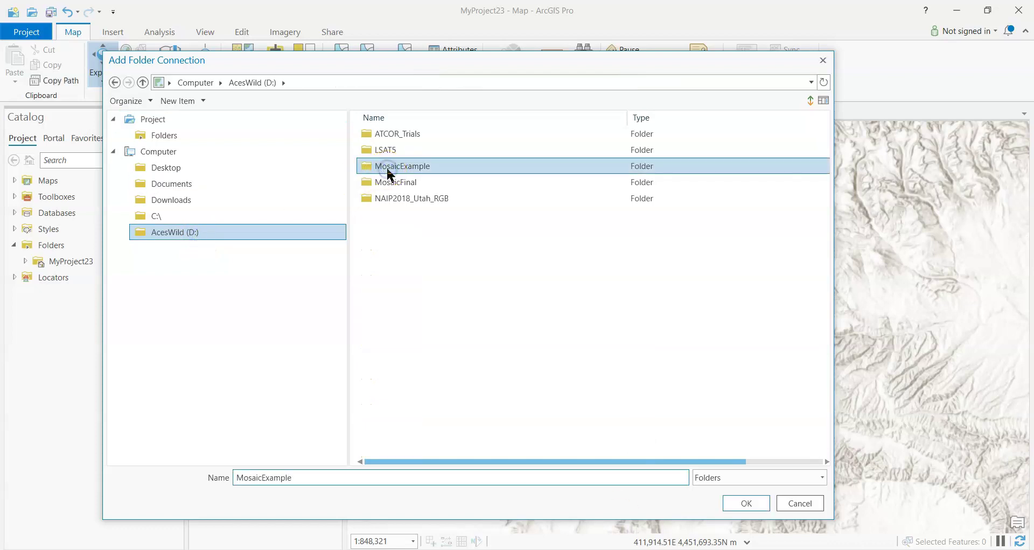
click(731, 502)
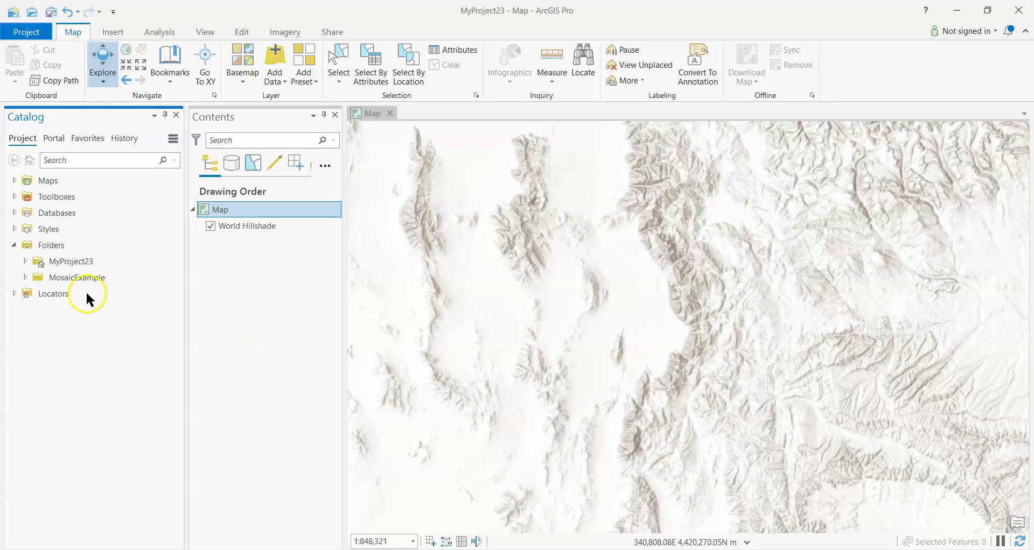
- Create a file geodatabase named MosaicExampleDatabase in the MosaicExample folder
click(26, 278)
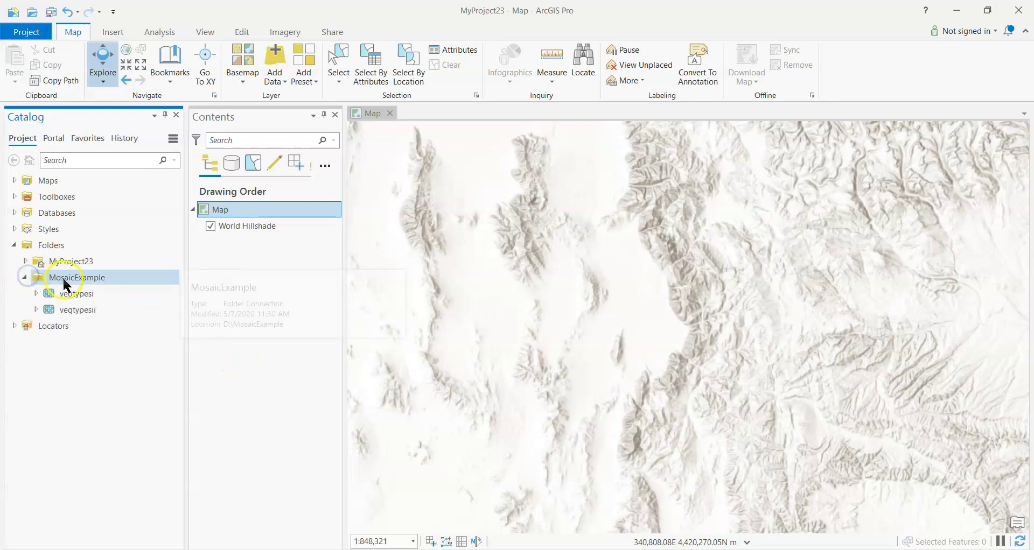
click(99, 280)
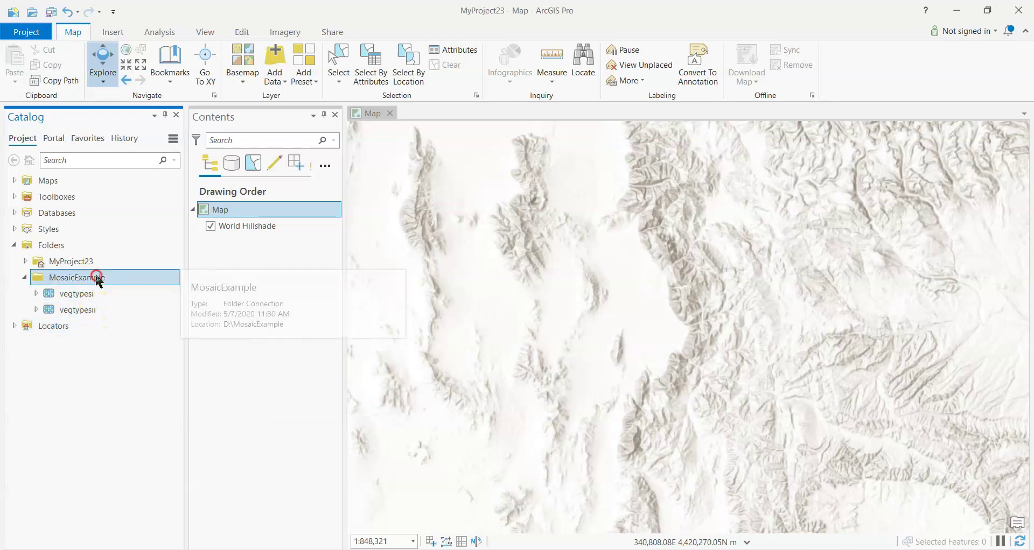
right_click(97, 279)
mouse_move(129, 287)
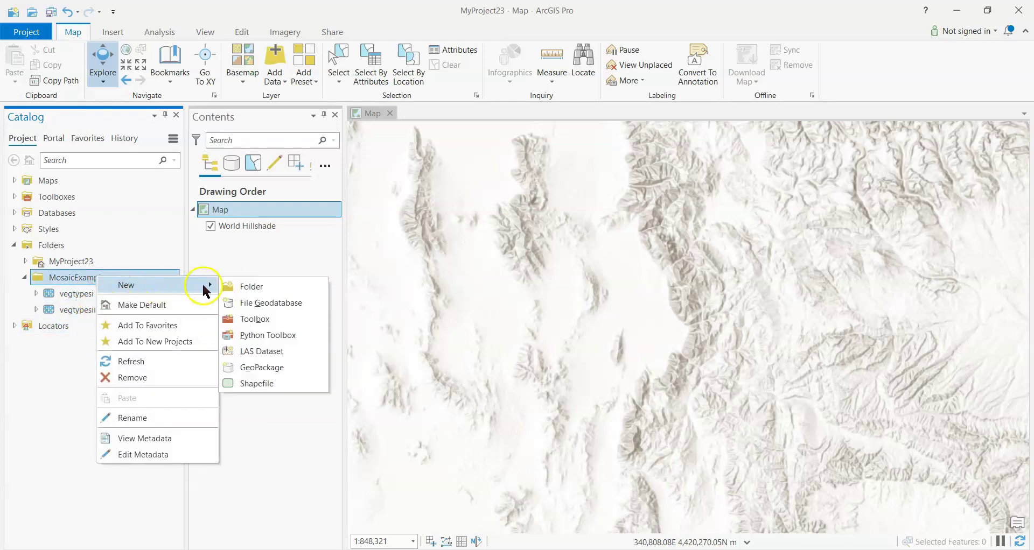
click(249, 301)
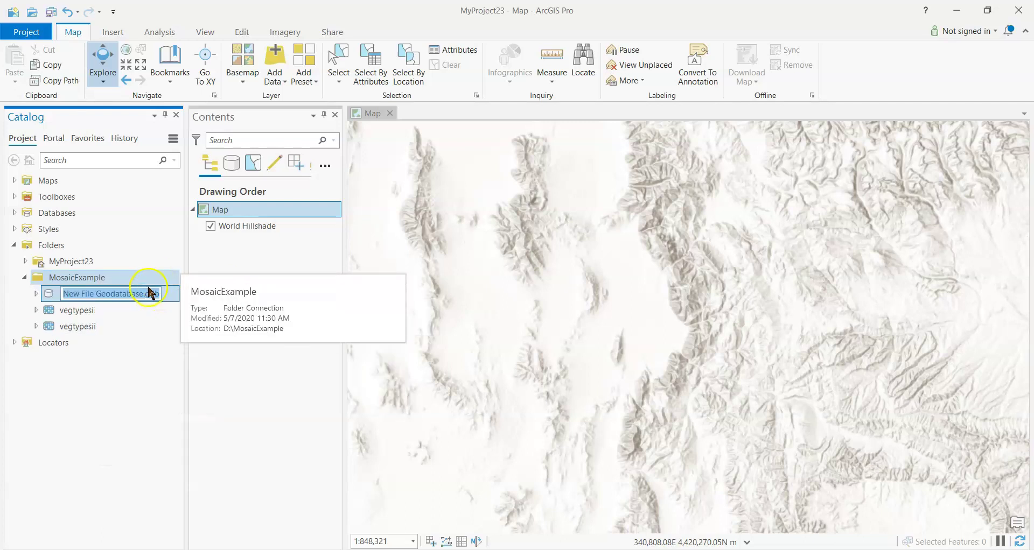
text(Mosaic)
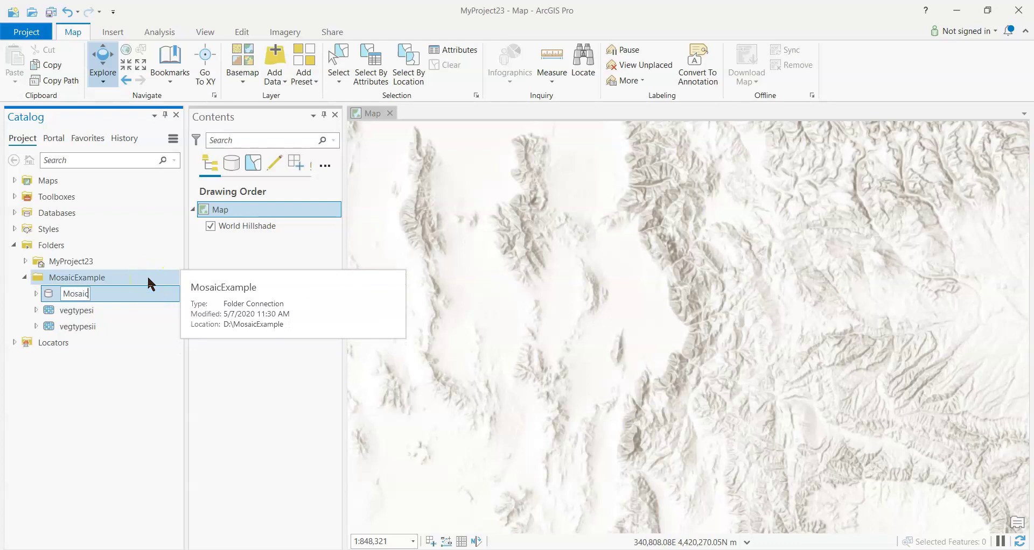
text(ExampleDatabase)
key(Return)
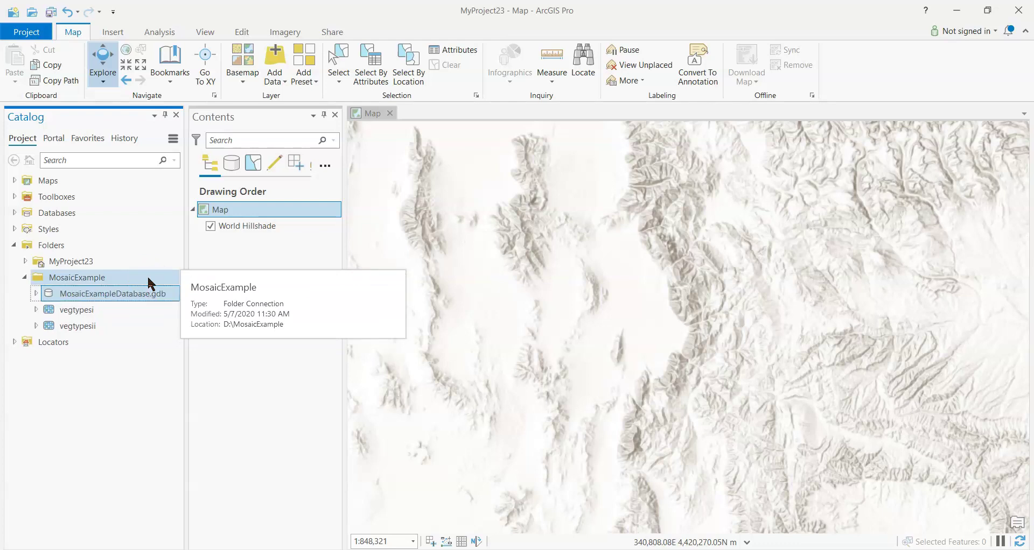
- Add the vegtypesi and vegtypesii rasters from the MosaicExample folder to the map
click(108, 328)
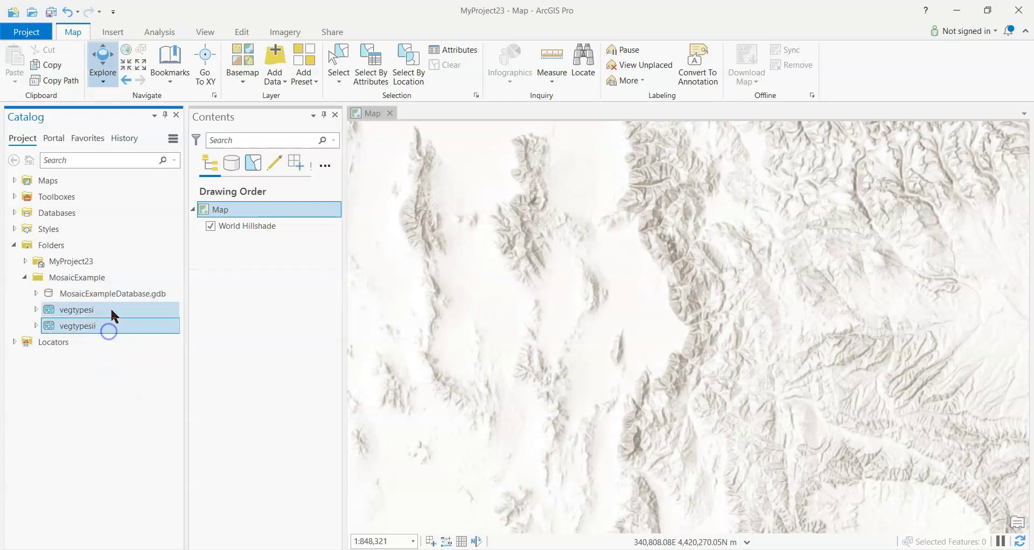
drag(111, 308, 222, 225)
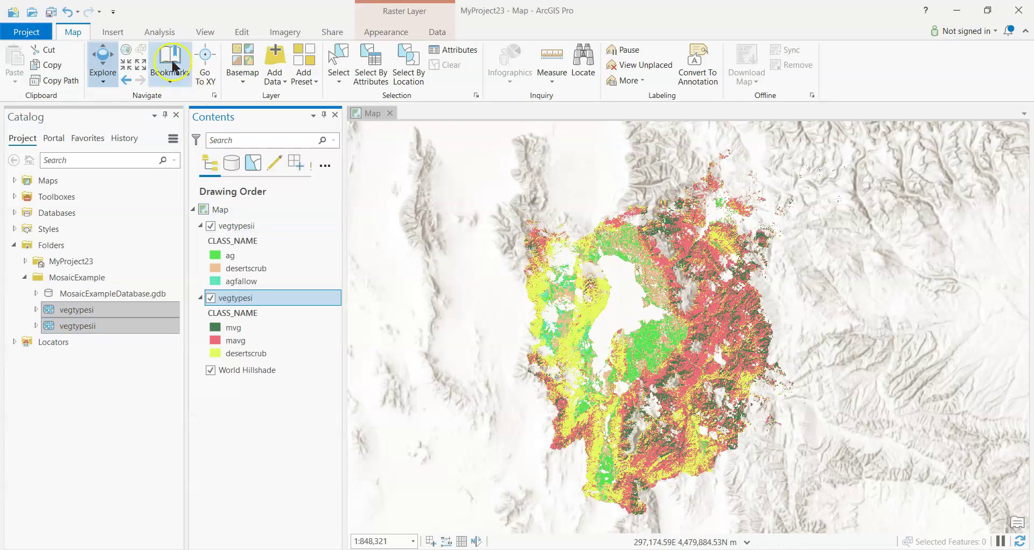
- Open the Create Mosaic Dataset geoprocessing tool from the Mosaic Dataset toolset of the Data Management raster tools
click(159, 32)
click(179, 70)
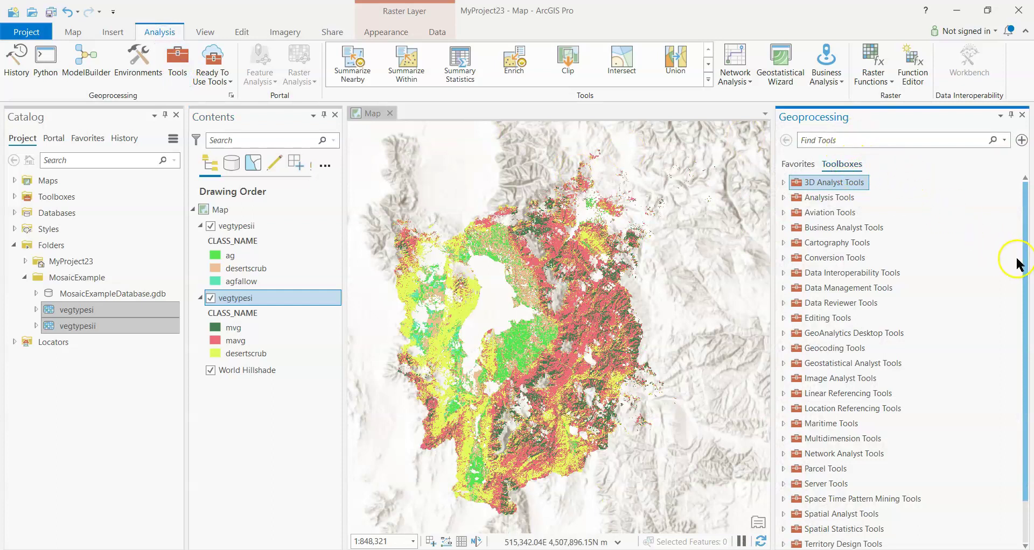
drag(1024, 262, 1023, 367)
click(783, 240)
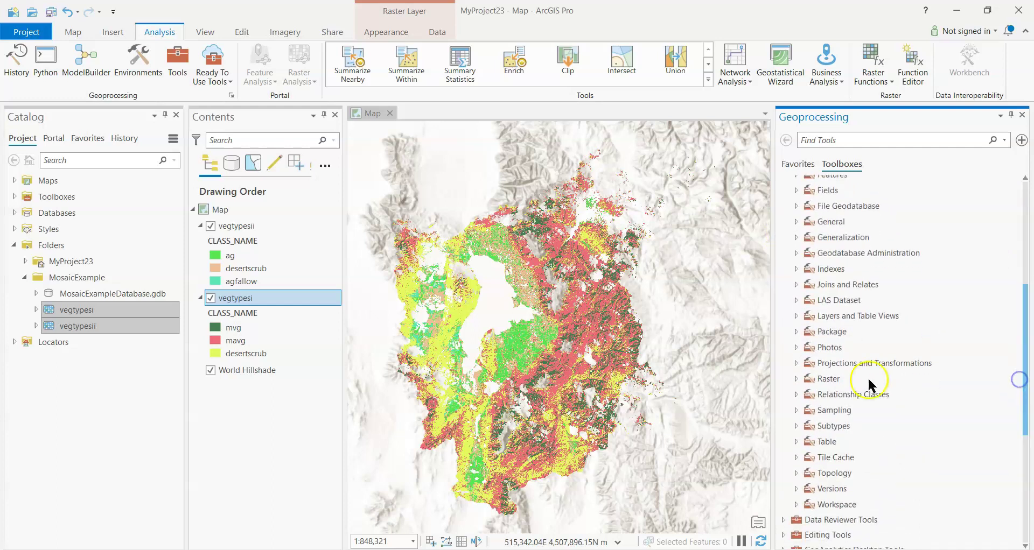
click(796, 378)
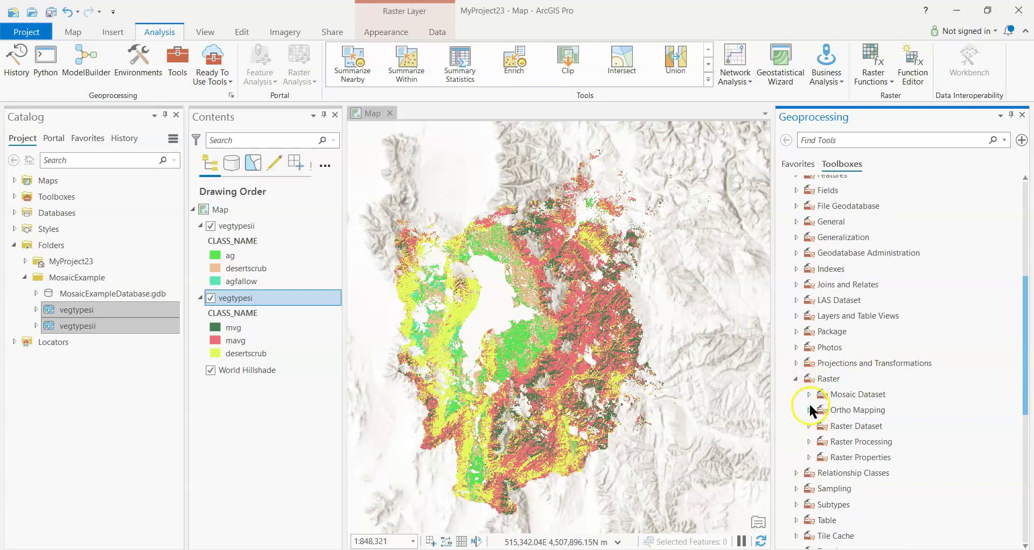
click(808, 395)
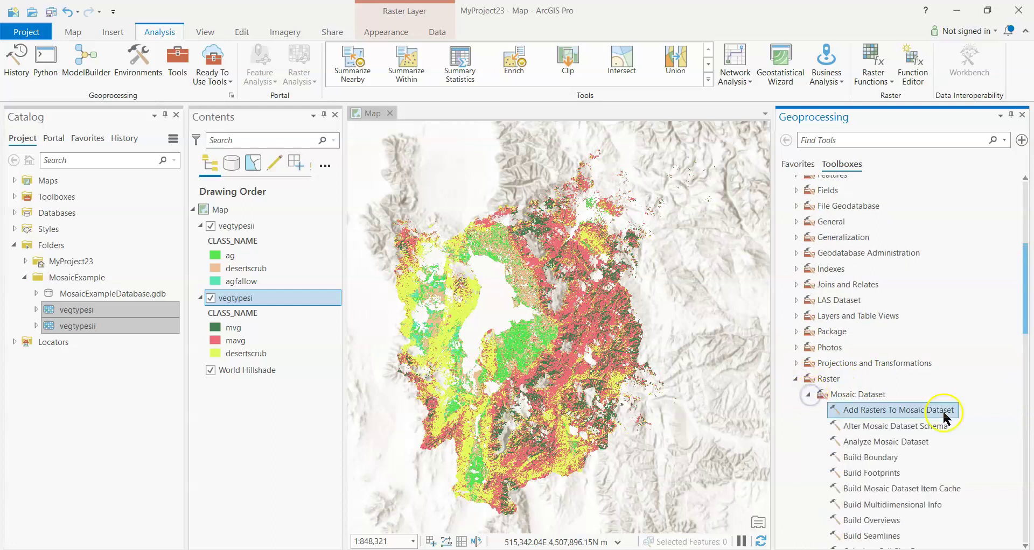
drag(1025, 326, 1023, 365)
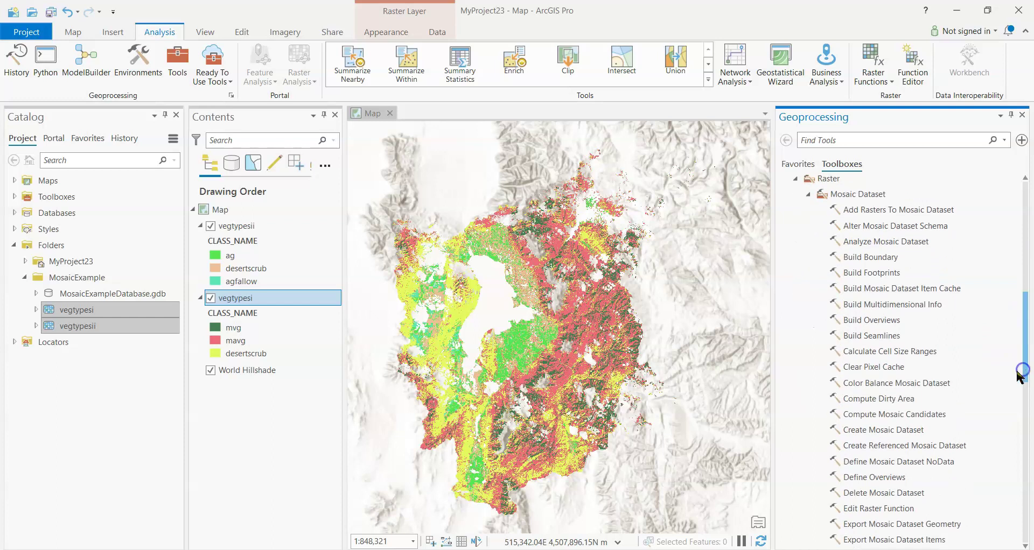
click(895, 430)
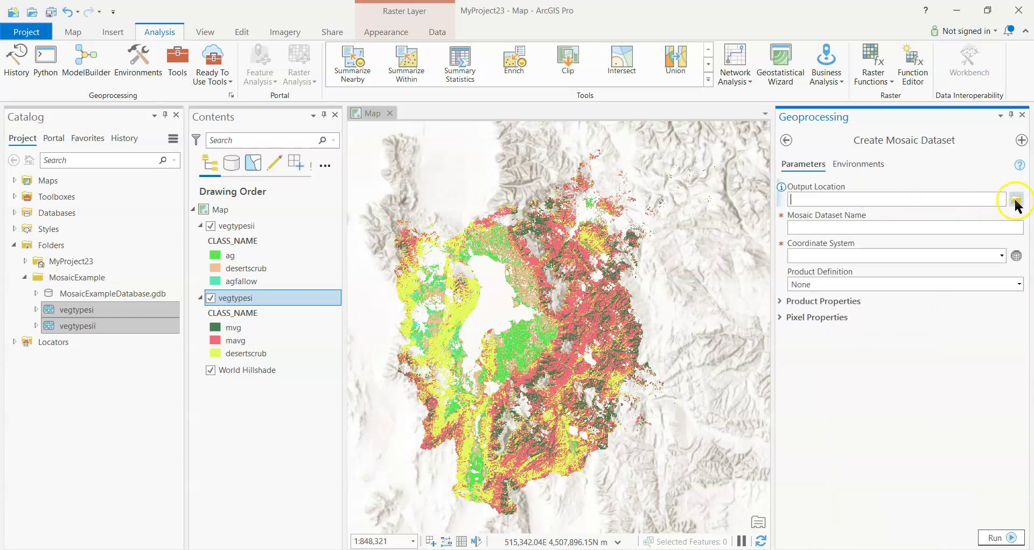
- Set the output location to MosaicExampleDatabase.gdb, the name to MosaicDatasetExample, and the coordinate system to that of vegtypesii, WGS_1984_UTM_Zone_12N
click(1016, 199)
click(511, 134)
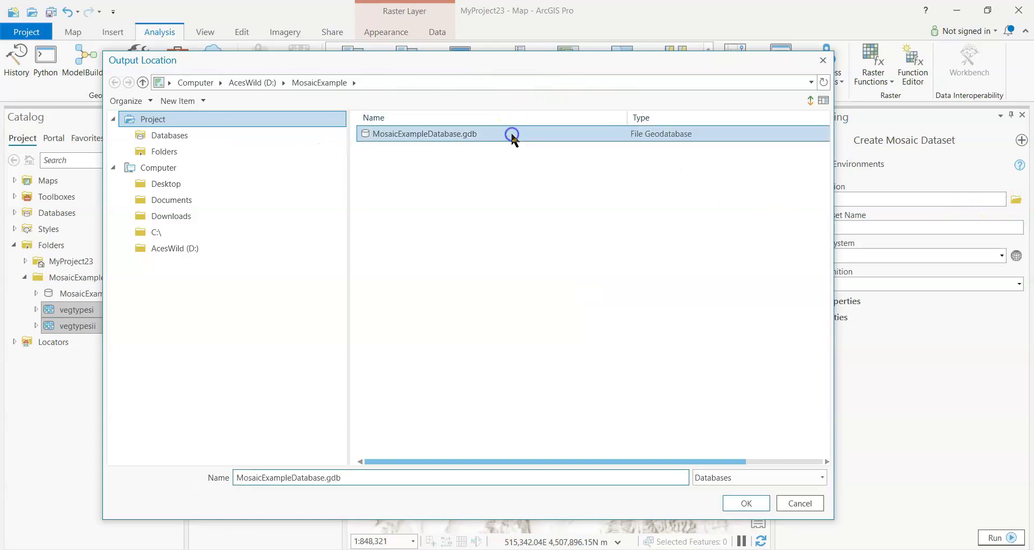
click(747, 499)
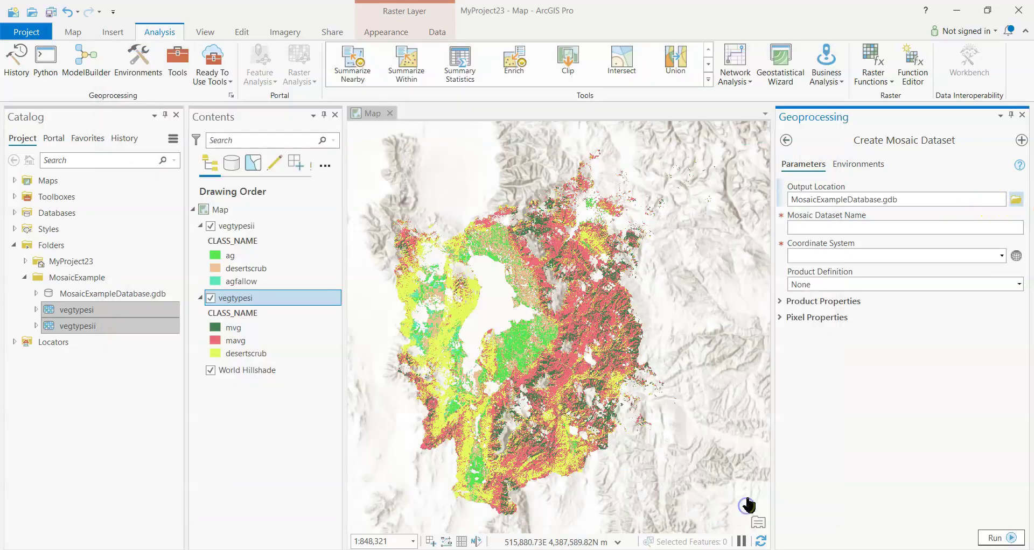
click(958, 226)
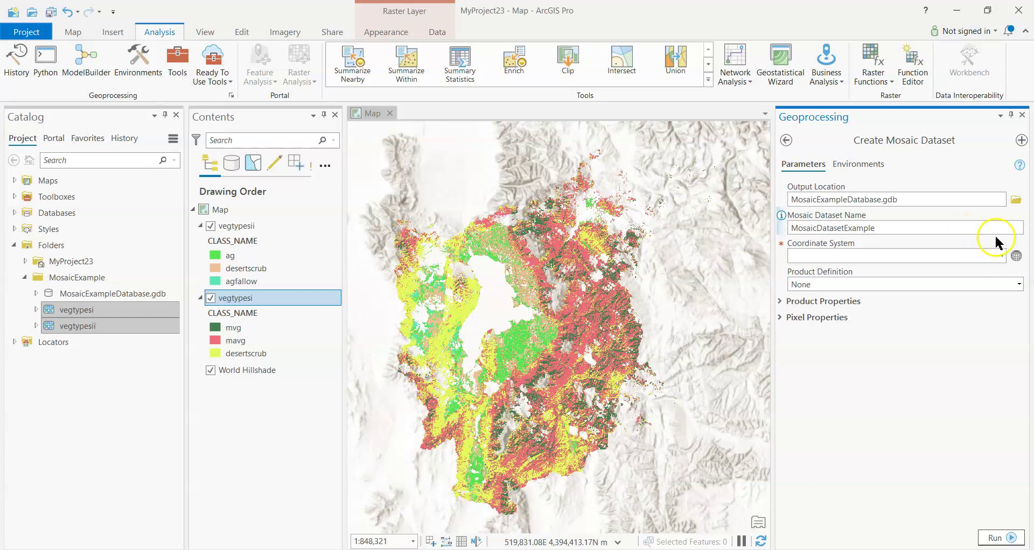
click(1003, 258)
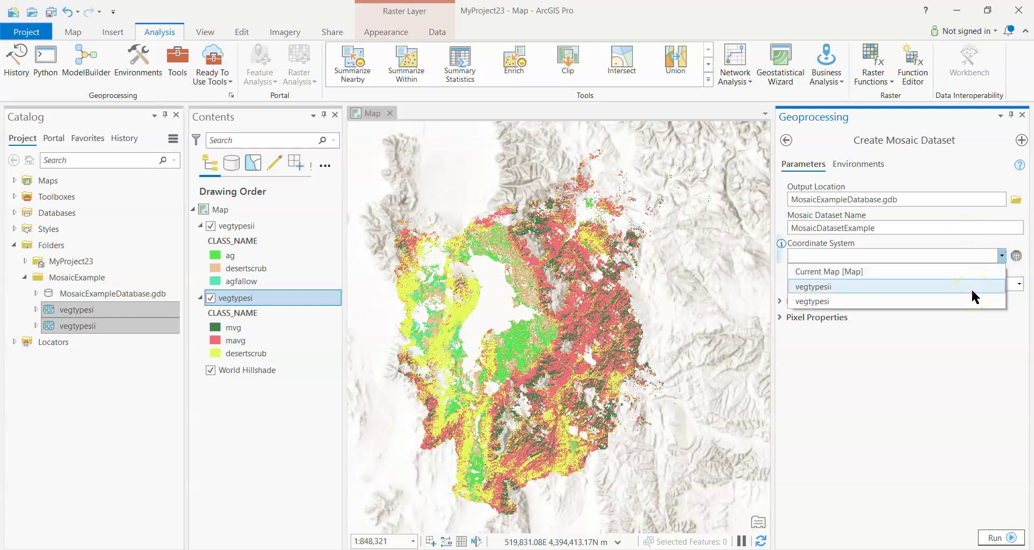
click(972, 291)
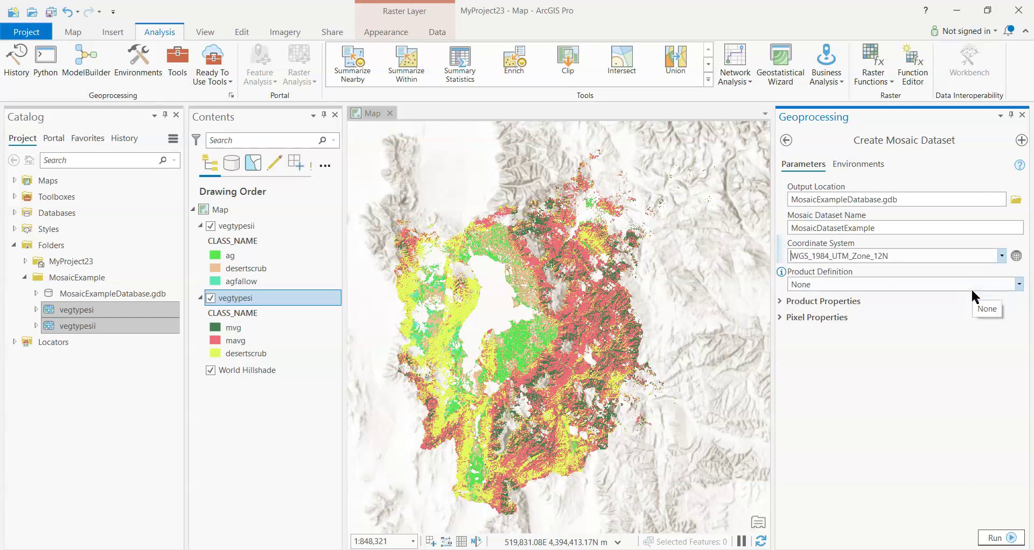
- Set the mosaic dataset's number of bands to 1 and its pixel type to 1 bit
click(856, 304)
click(818, 388)
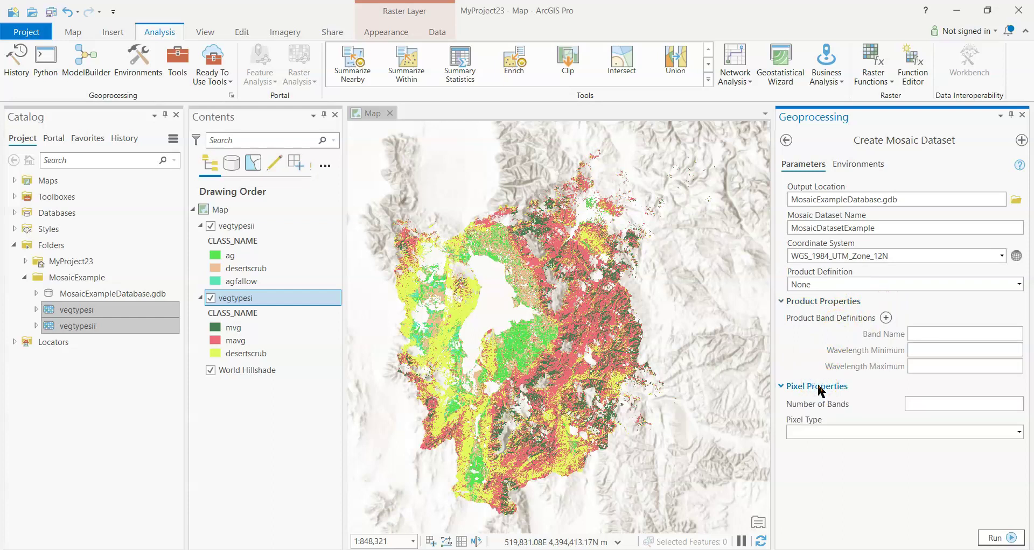
click(939, 402)
text(1)
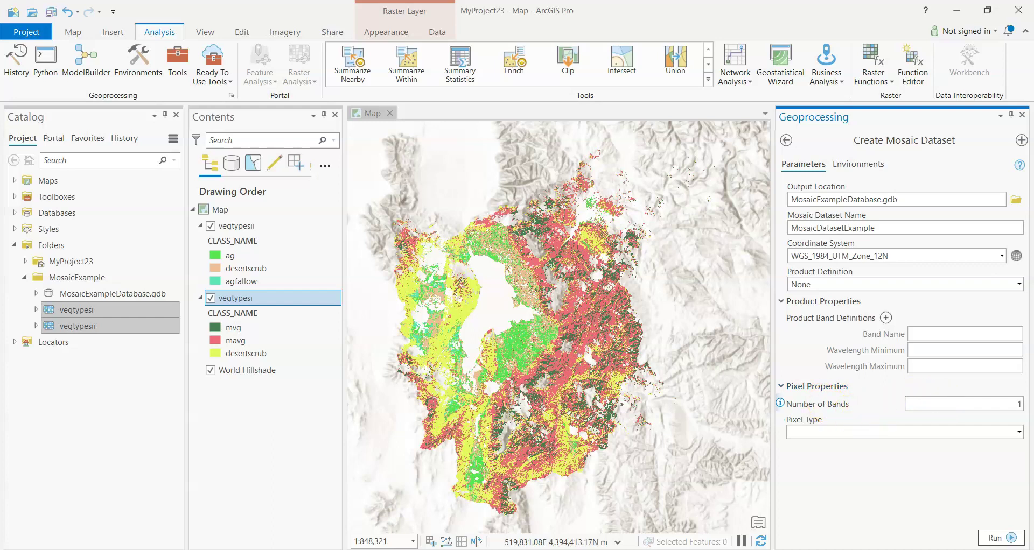
click(1019, 431)
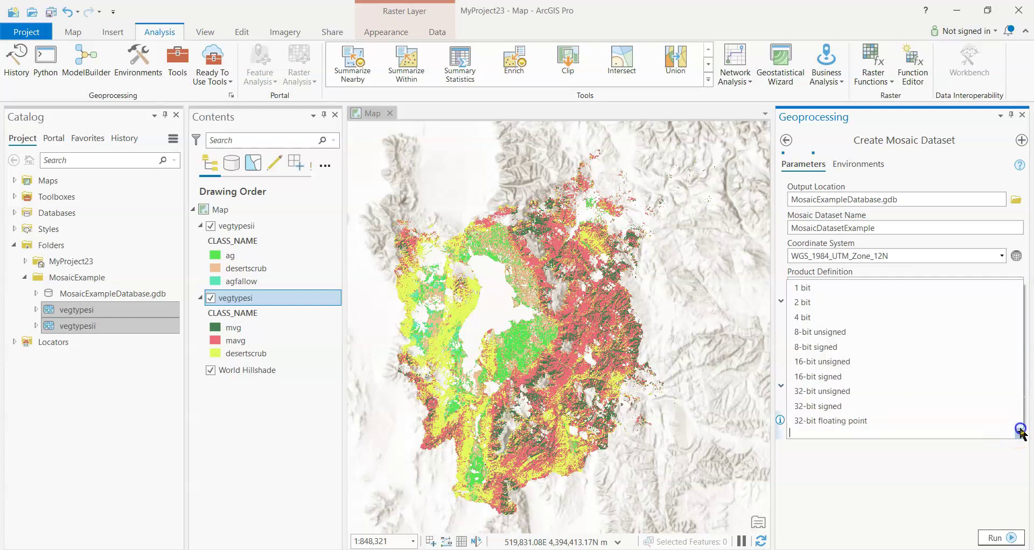
click(941, 270)
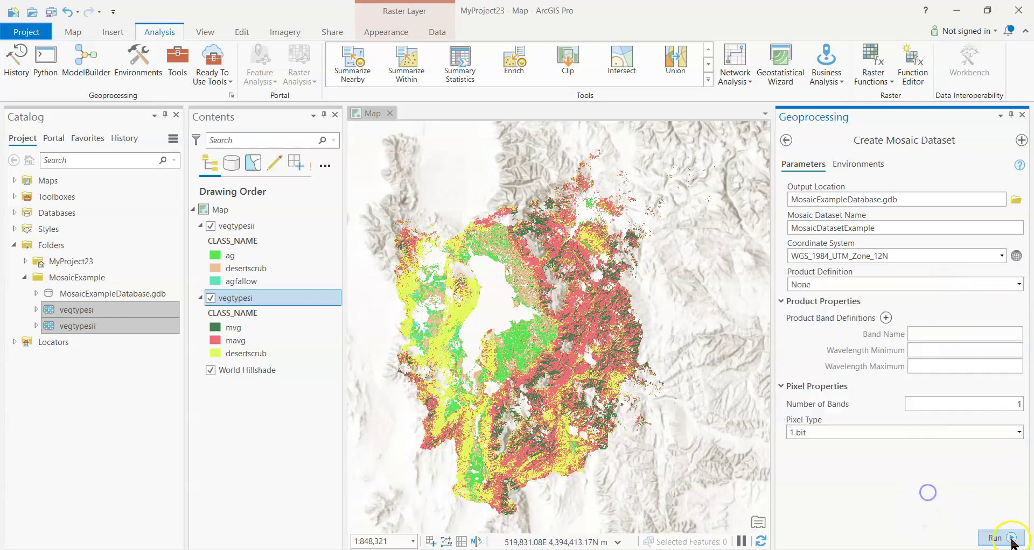
click(1018, 433)
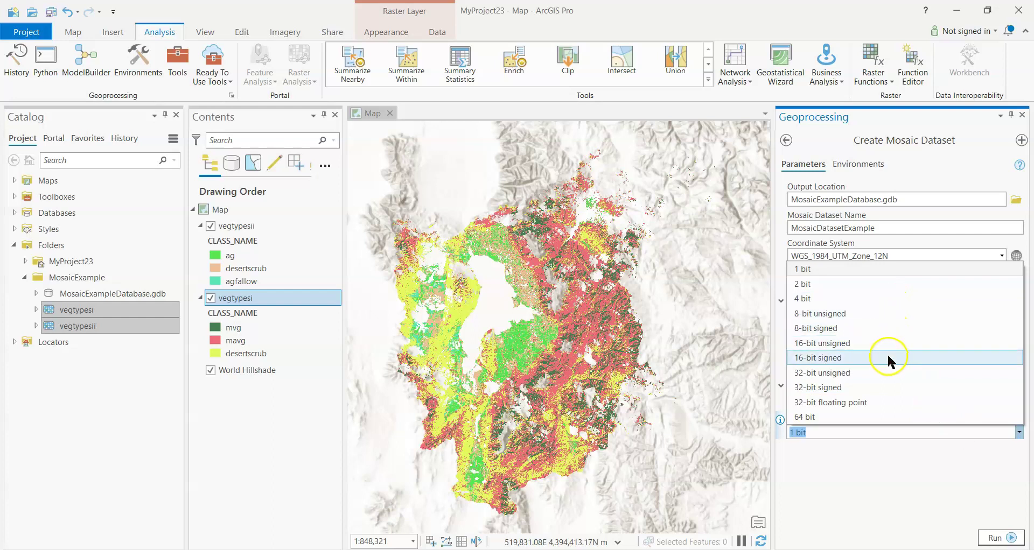
- Run Create Mosaic Dataset and move the MosaicDatasetExample layer to the top of the drawing order
click(999, 538)
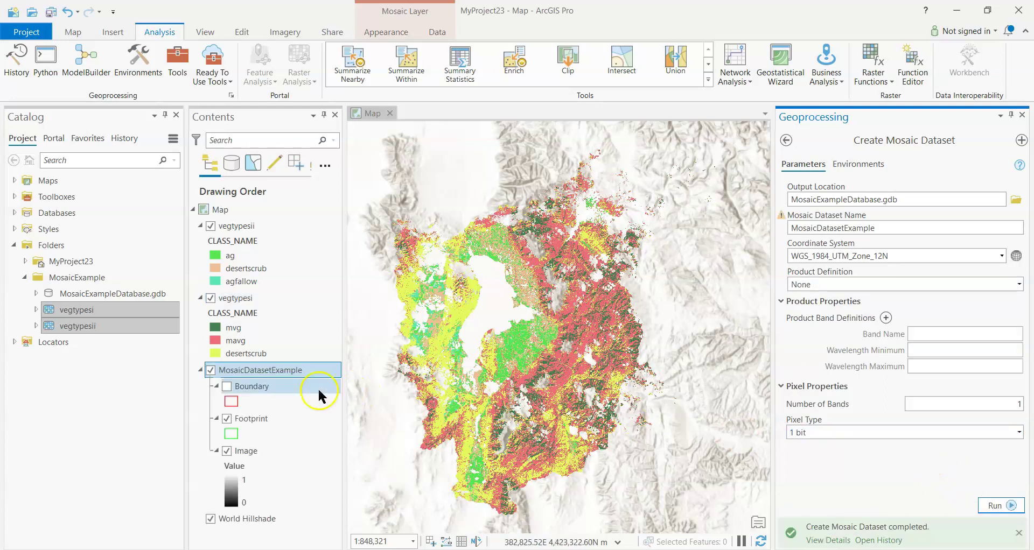
drag(272, 370, 272, 225)
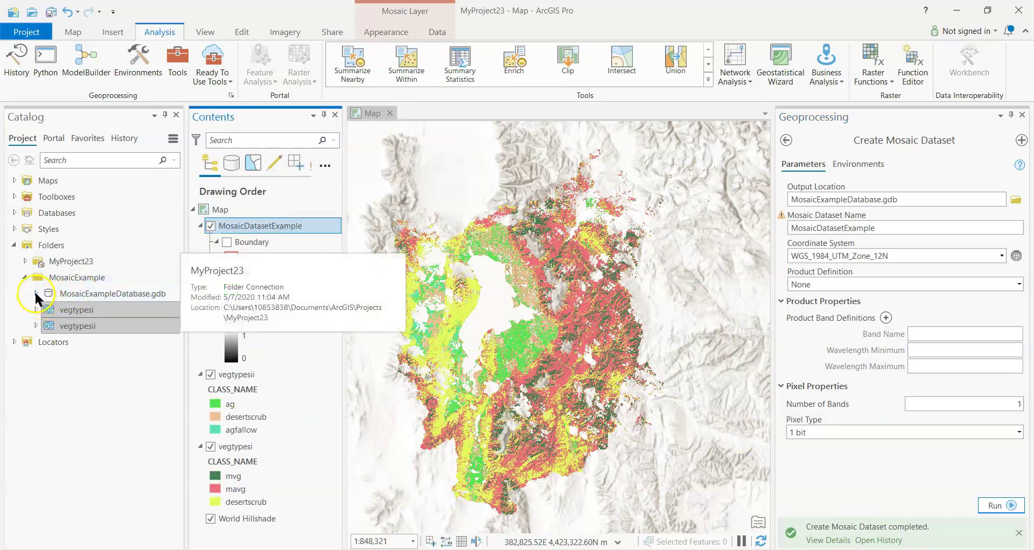
- In the properties of MosaicDatasetExample in the geodatabase, restrict the allowed compression methods to None and LZ77
double_click(72, 294)
click(81, 311)
right_click(81, 311)
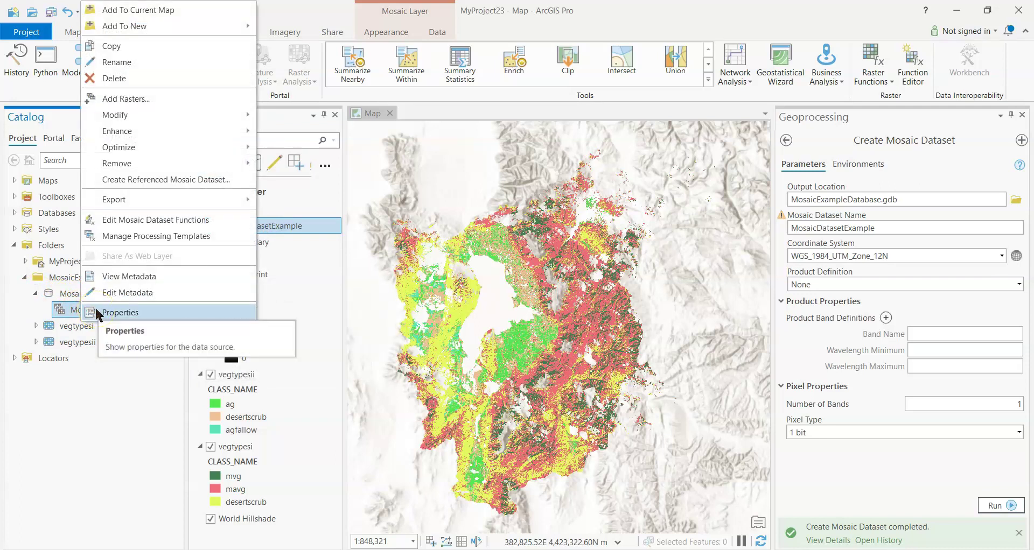
click(95, 310)
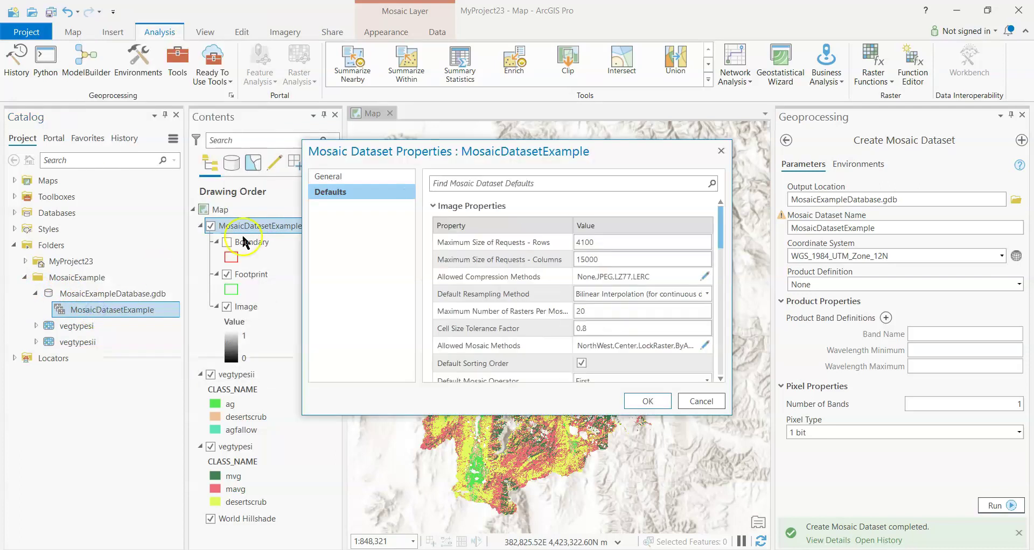
click(704, 277)
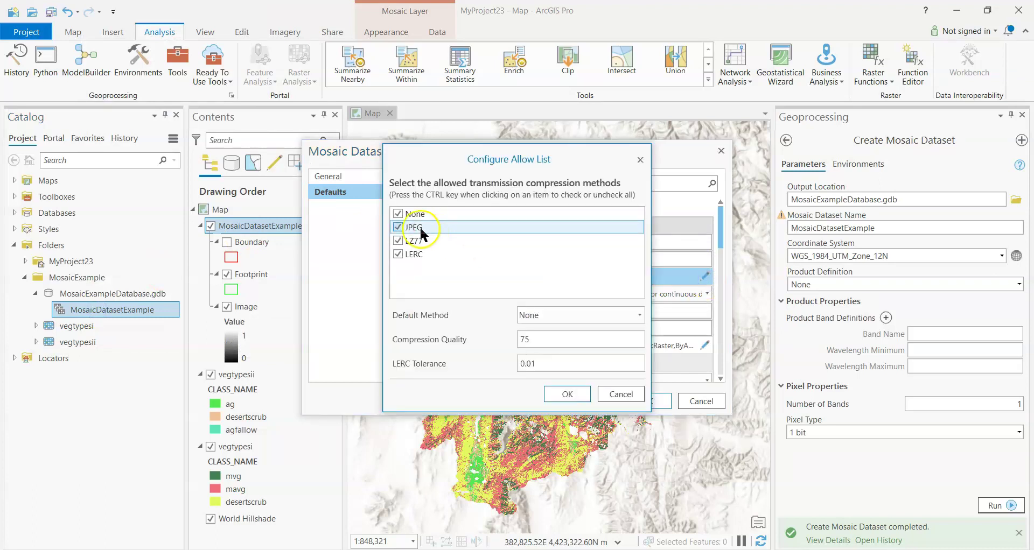
click(398, 227)
click(397, 254)
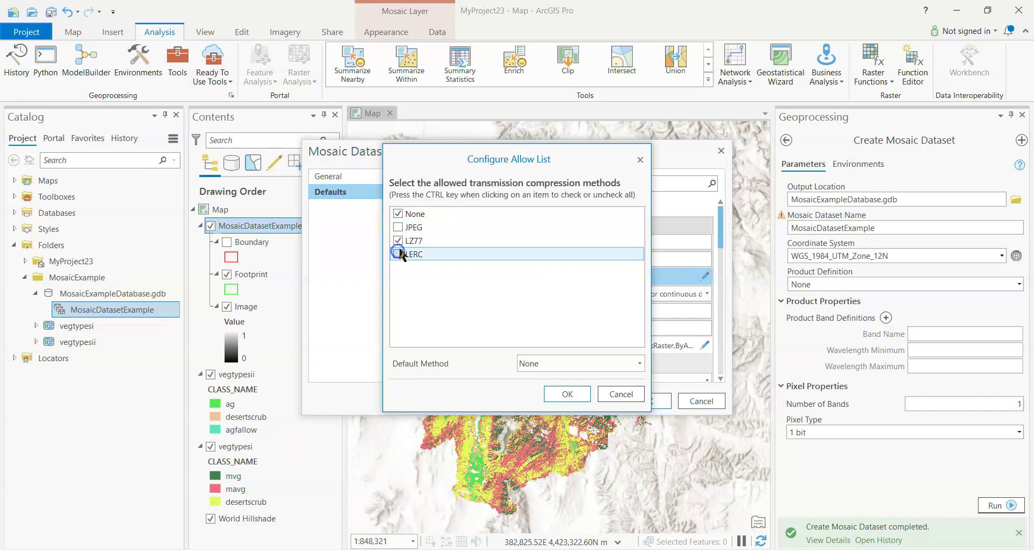
click(581, 393)
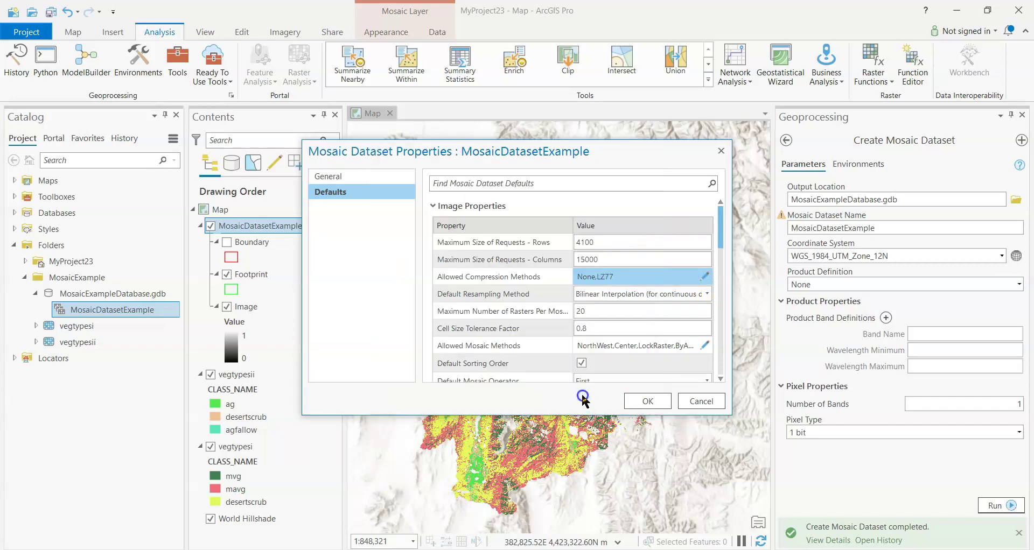
- Set the default resampling method of MosaicDatasetExample to Nearest Neighbor (for discrete data) and apply the properties
click(705, 294)
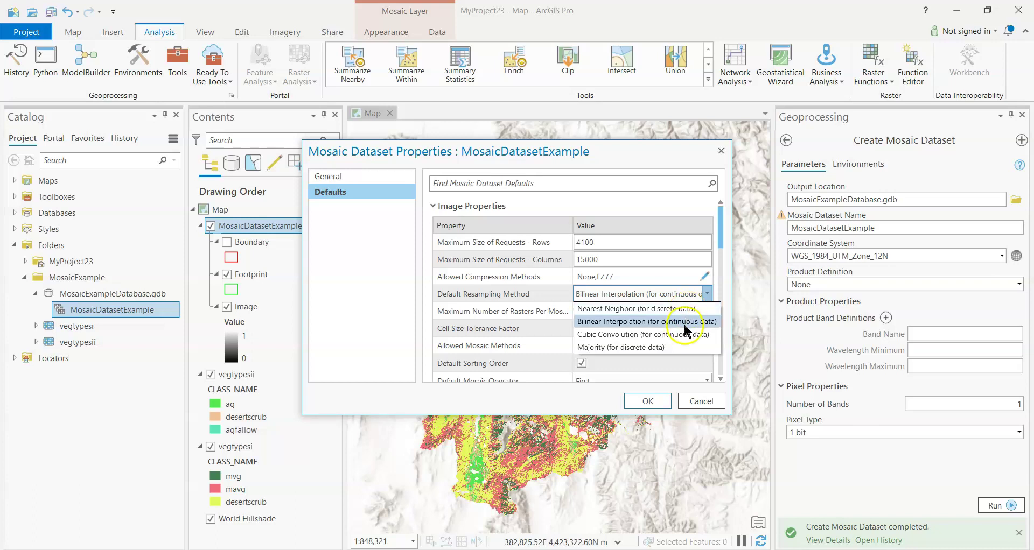
click(681, 309)
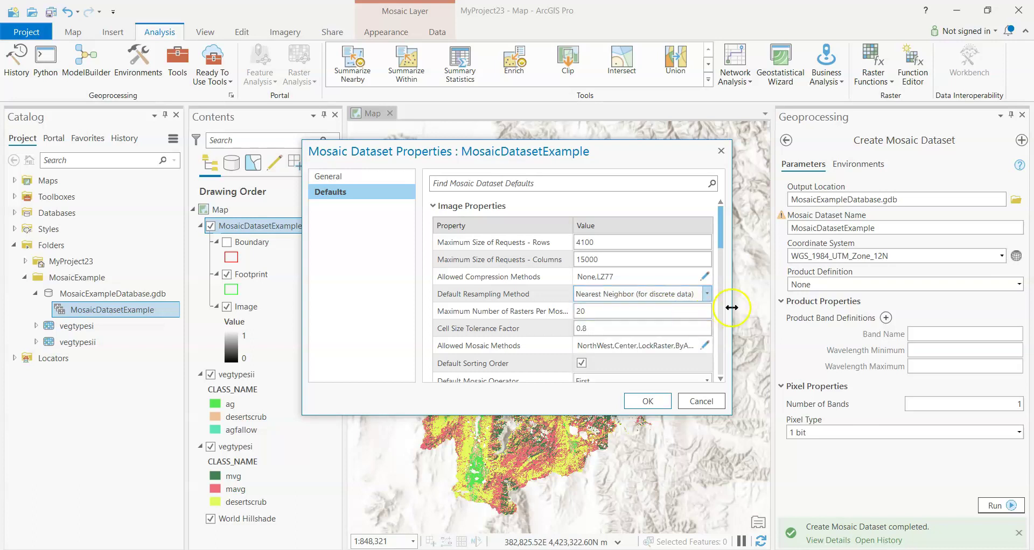
drag(719, 238, 727, 325)
click(655, 402)
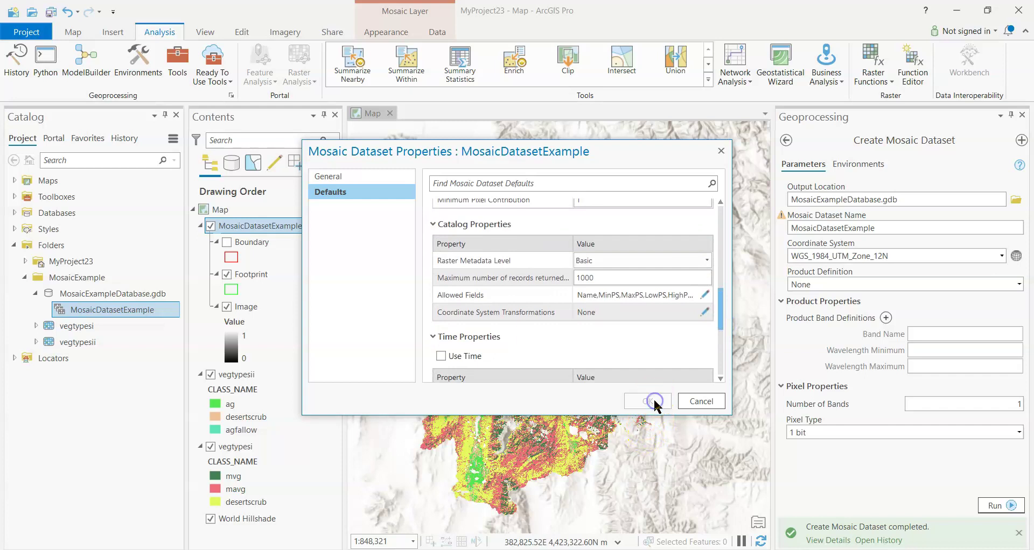
- In the general properties of MosaicDatasetExample in the geodatabase, set the source type to Thematic
right_click(117, 309)
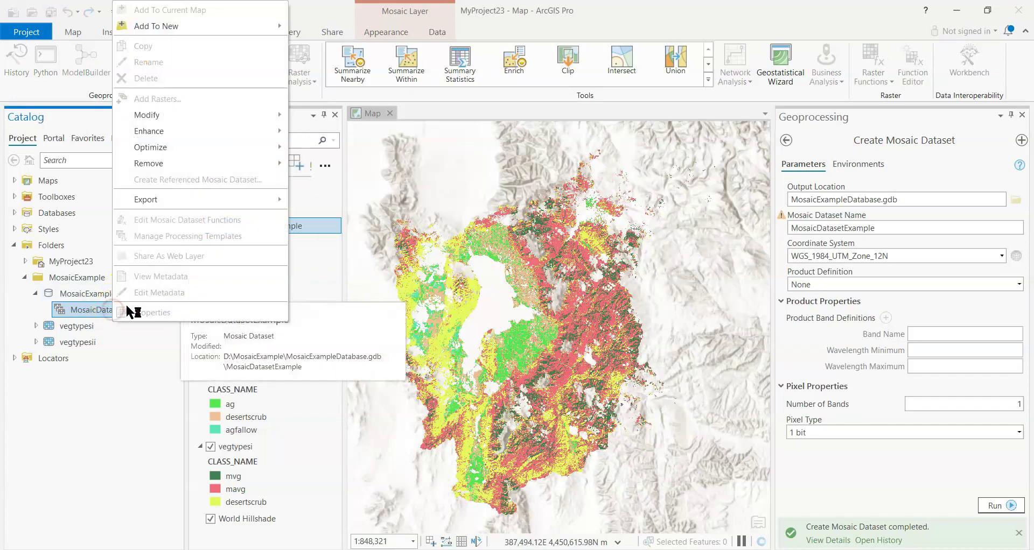
click(125, 312)
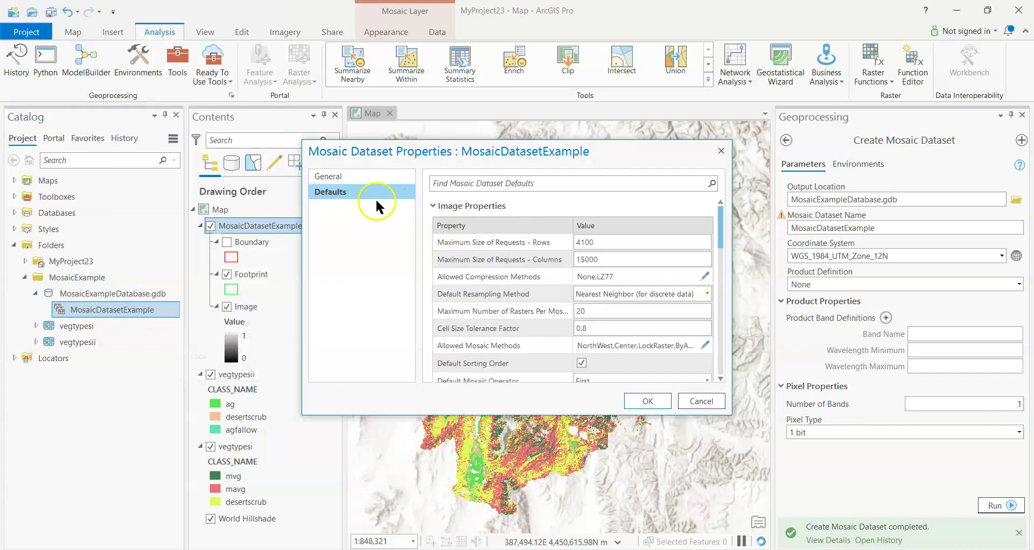
click(357, 176)
drag(716, 258, 722, 322)
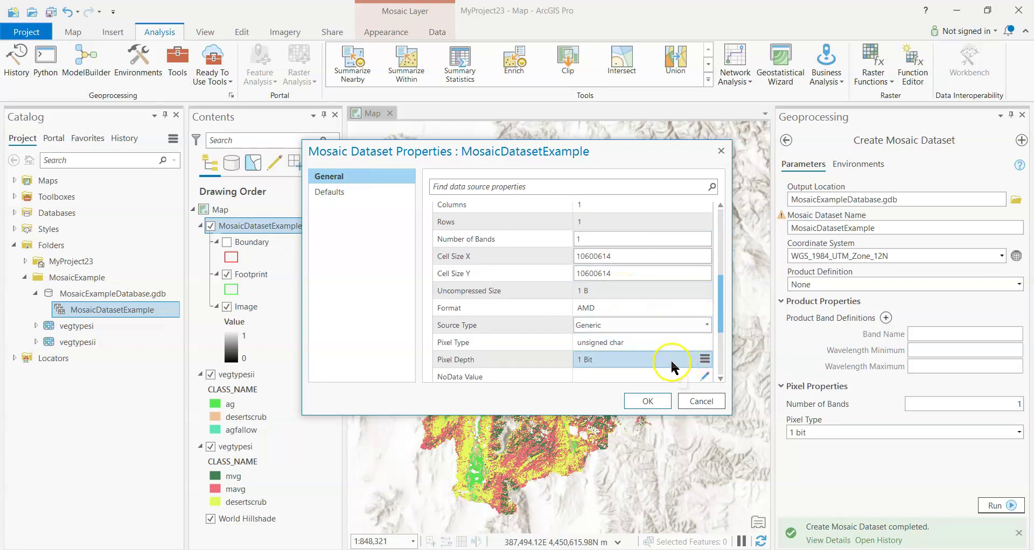
click(706, 325)
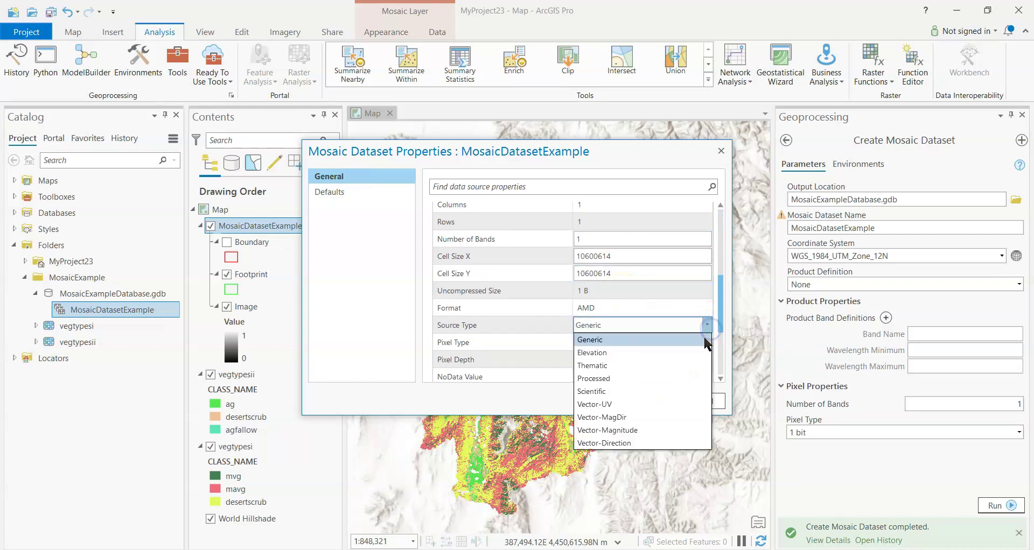
click(689, 365)
drag(721, 297, 719, 311)
click(646, 400)
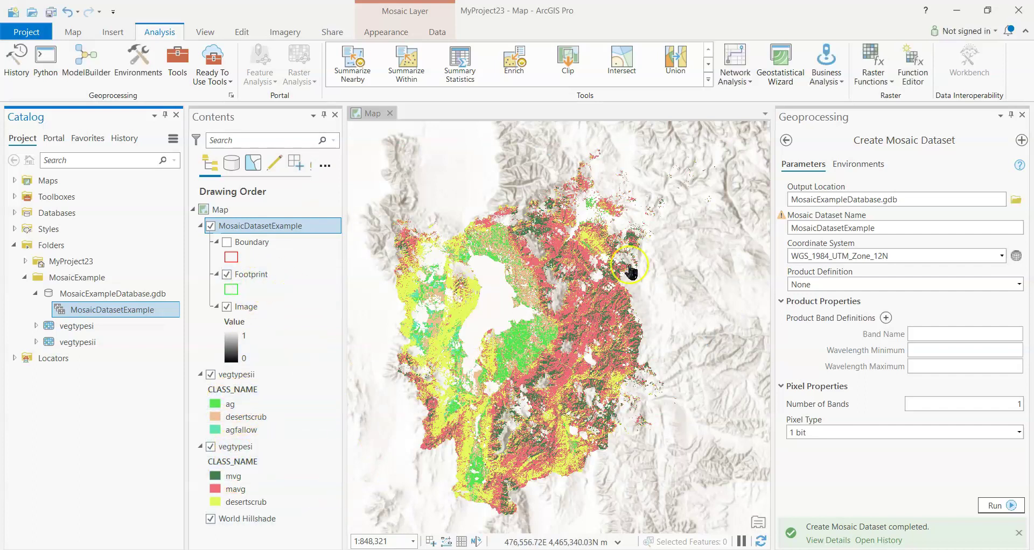
- Open the Add Rasters To Mosaic Dataset tool and choose MosaicDatasetExample as the target mosaic dataset
click(799, 143)
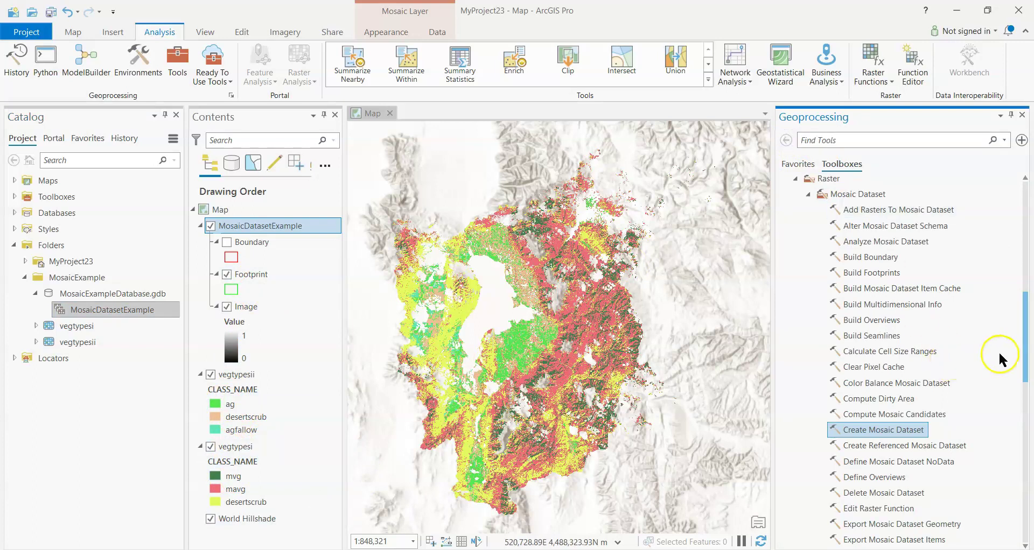
drag(1025, 356, 1024, 355)
click(906, 201)
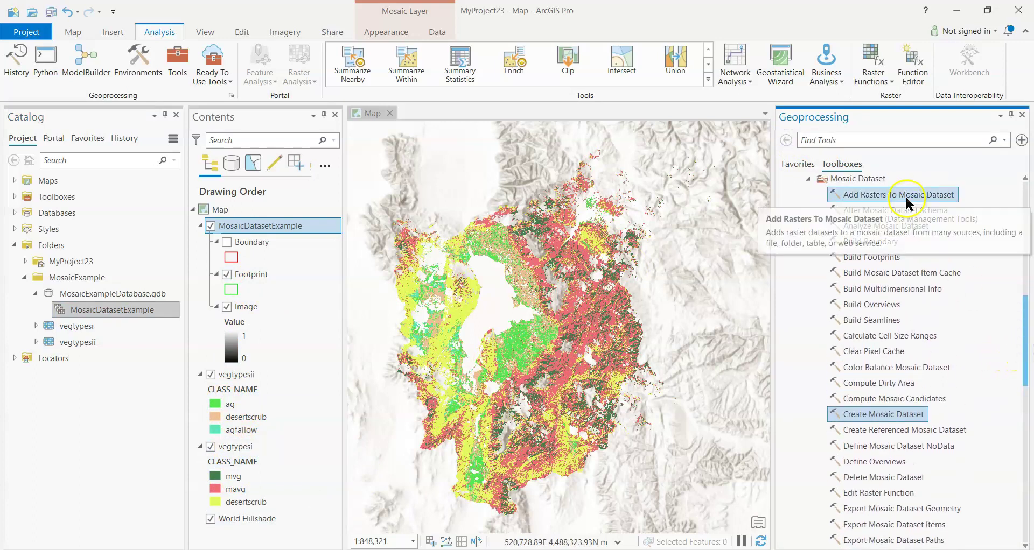
click(1000, 199)
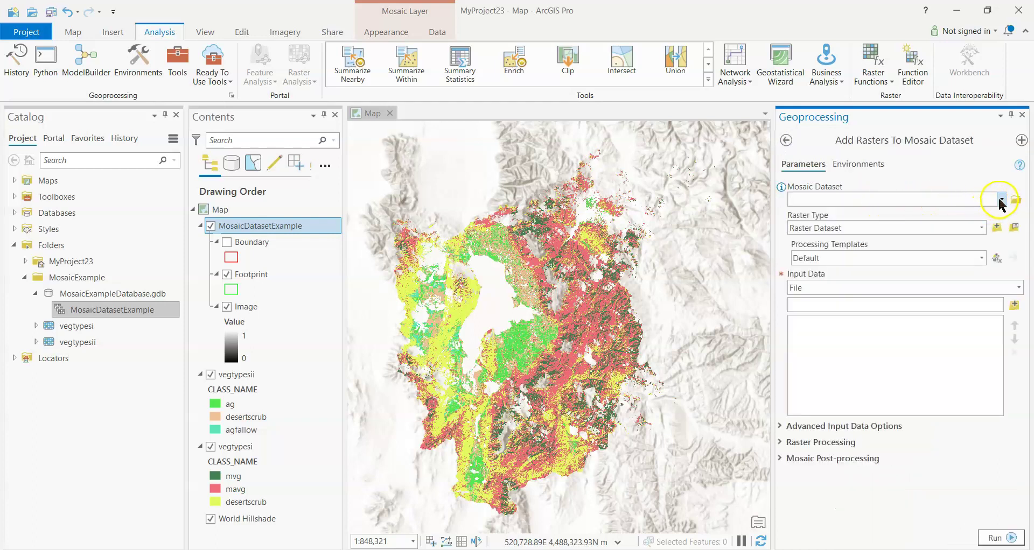
click(943, 210)
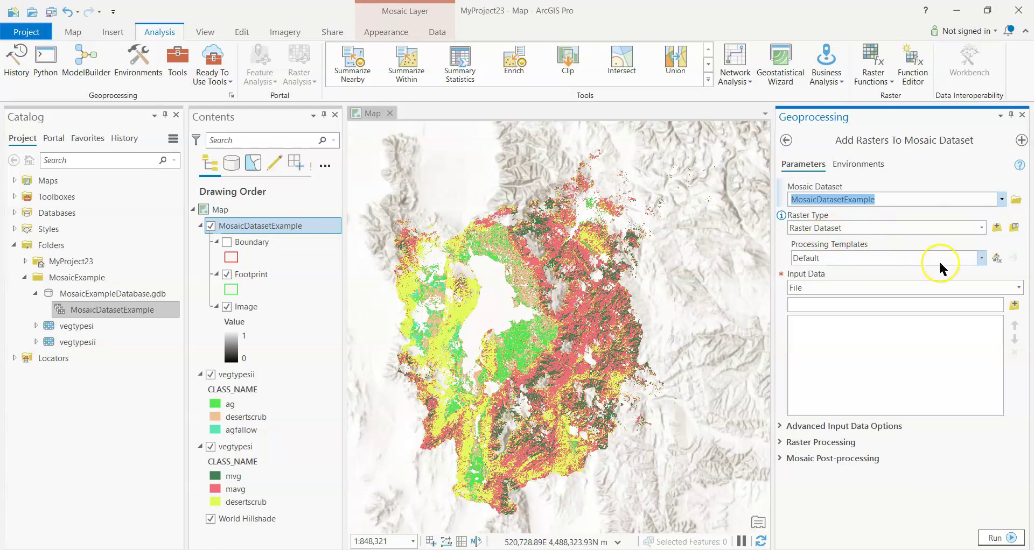
- Set the input data type to Dataset and add the vegtypesi and vegtypesii rasters from the MosaicExample folder
click(1020, 288)
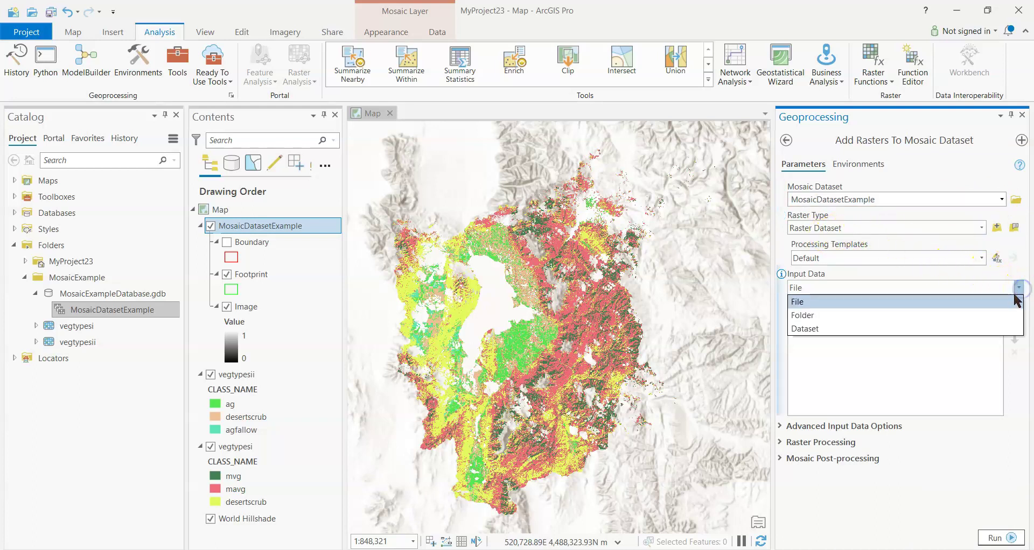
click(1005, 328)
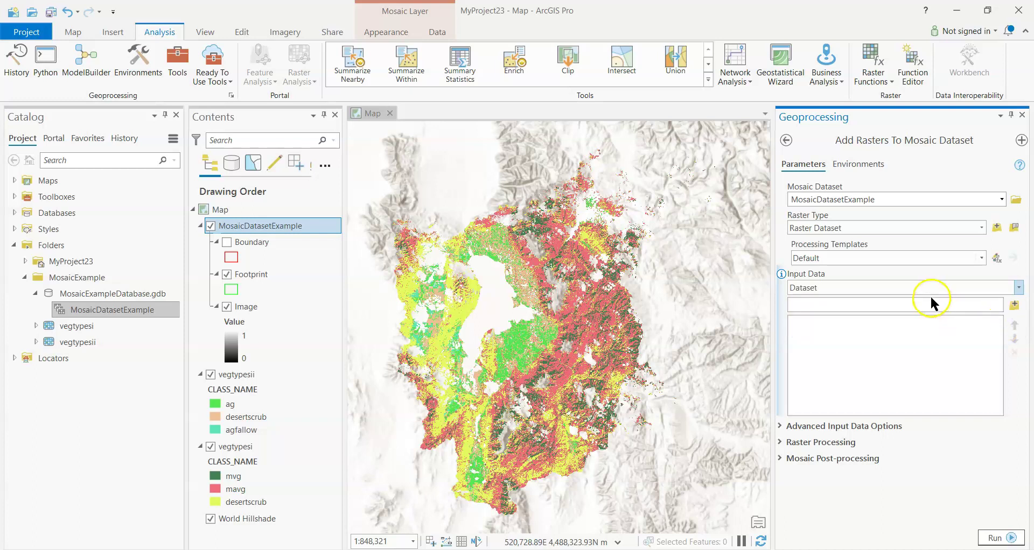
click(1016, 305)
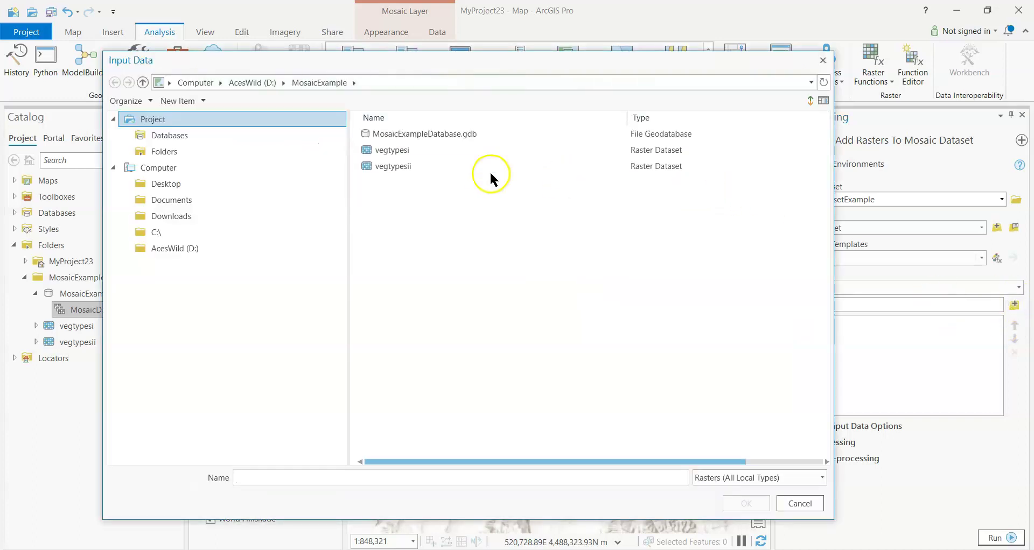
click(475, 150)
ctrl+click(476, 165)
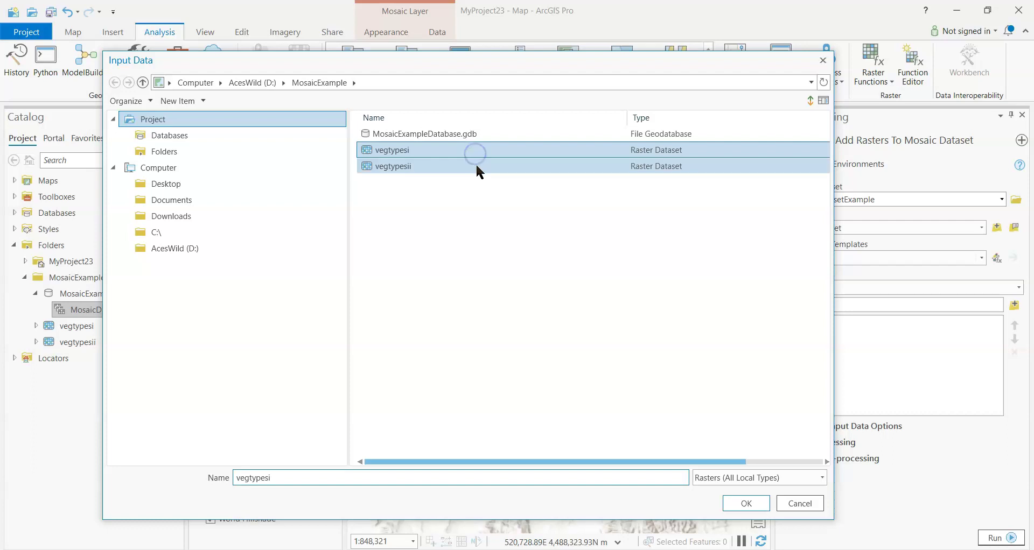
click(740, 505)
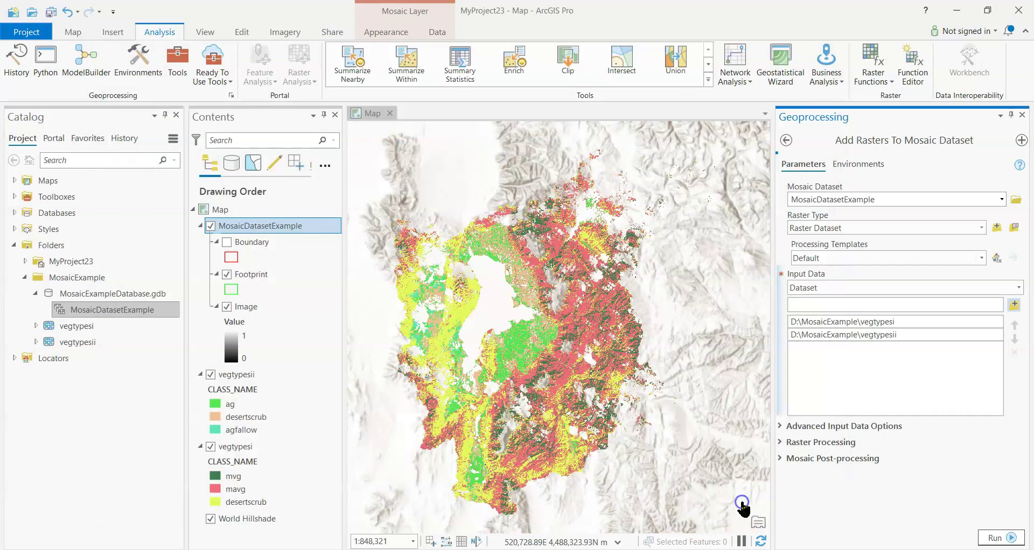
- Enable Calculate Statistics and Build Raster Pyramids for the added rasters, and run Add Rasters To Mosaic Dataset
click(780, 426)
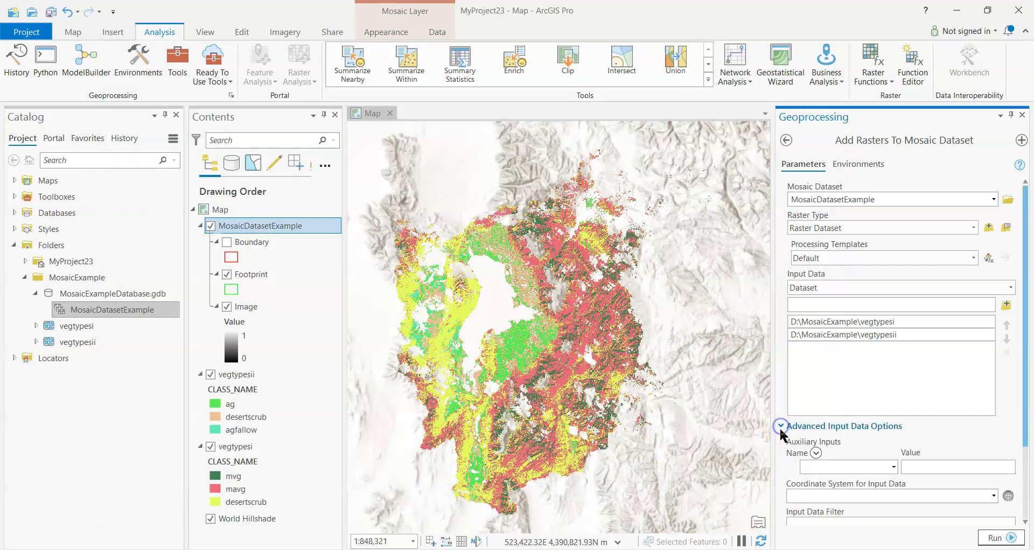
drag(1028, 399, 1028, 473)
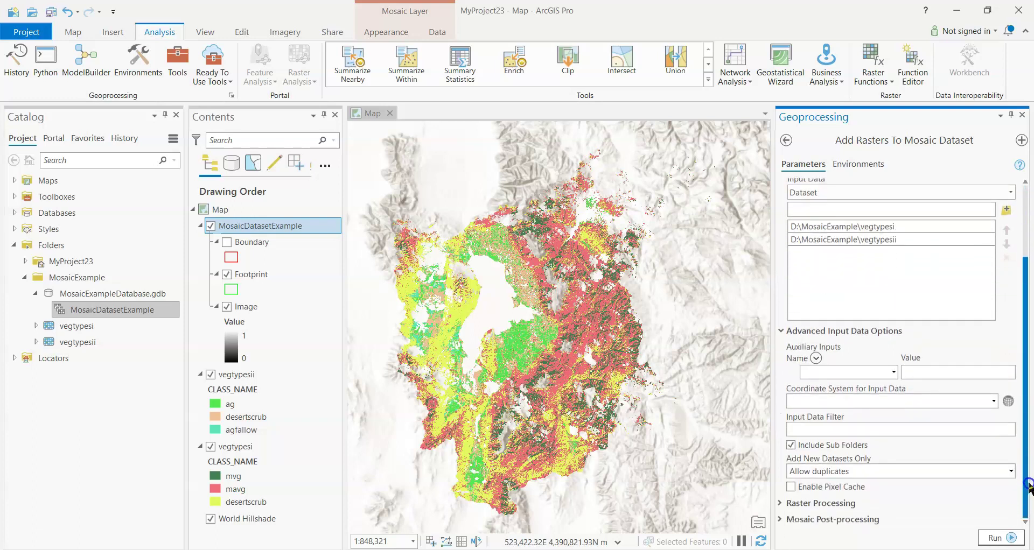
click(821, 504)
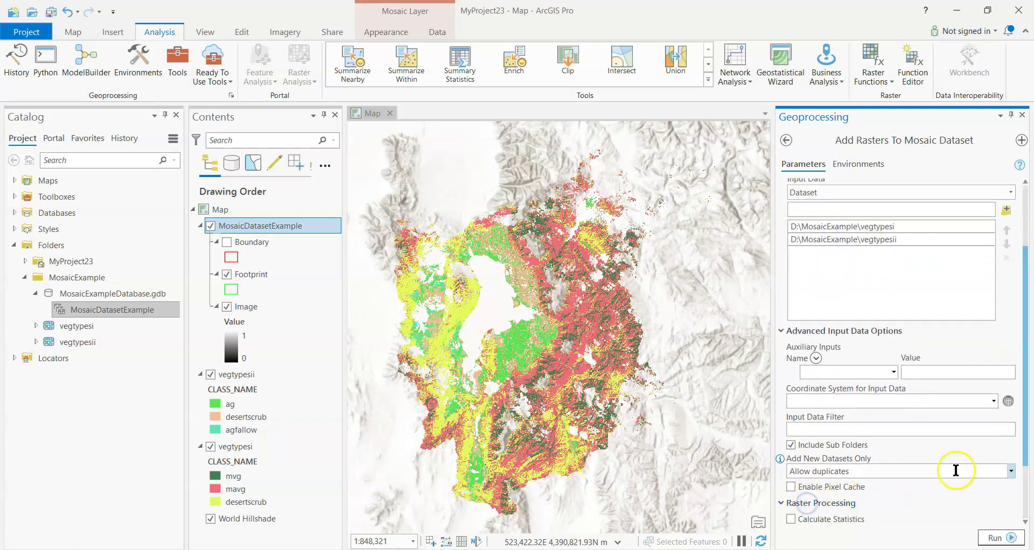
drag(1024, 439, 1025, 489)
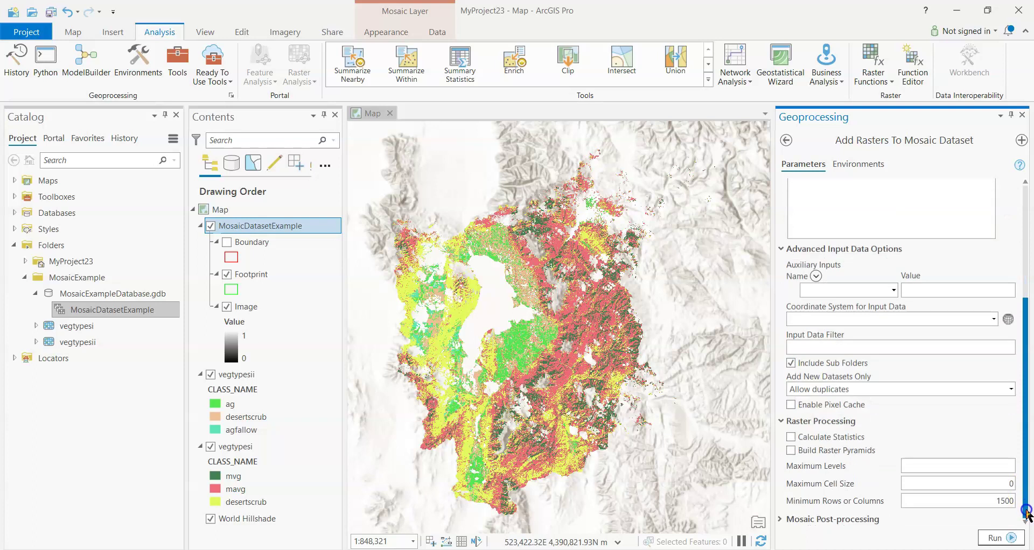
click(832, 437)
click(848, 450)
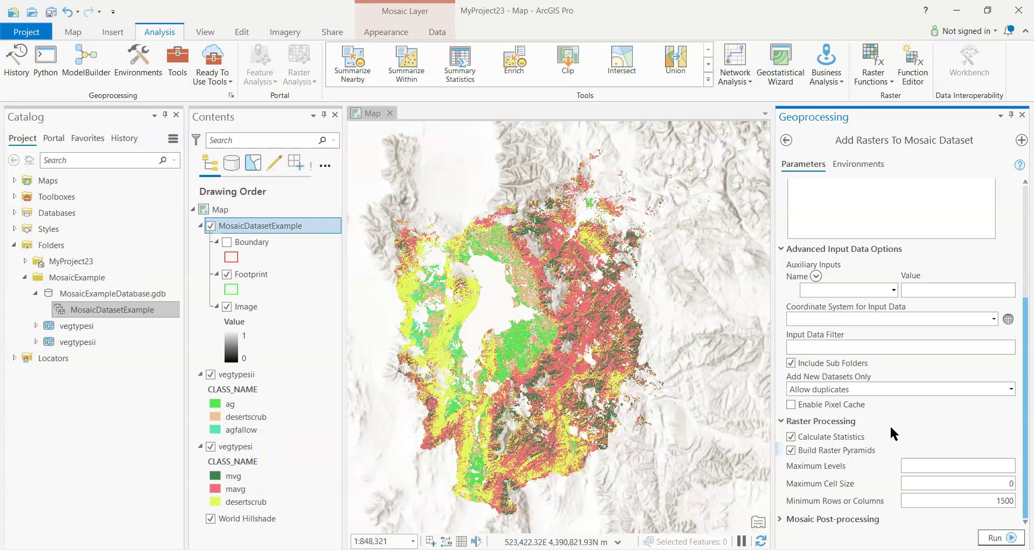
click(1002, 533)
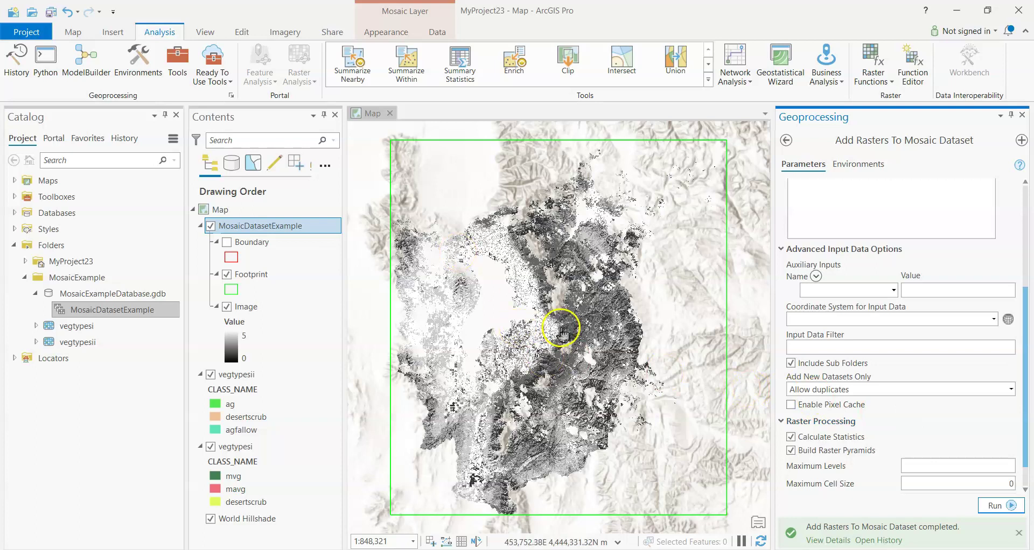
- Hide the vegtypesii and vegtypesi layers so that only the mosaic dataset is drawn over the hillshade
click(211, 374)
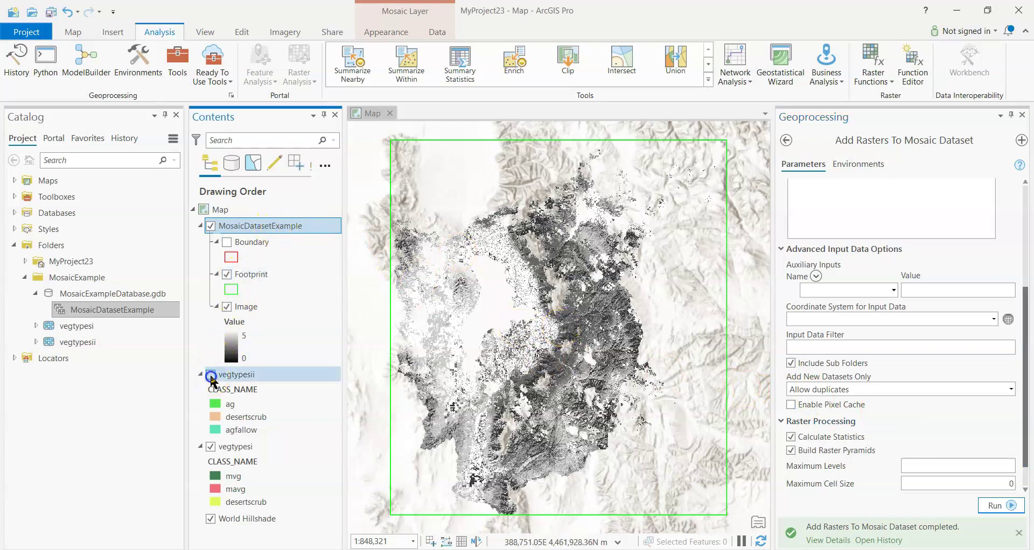
click(211, 446)
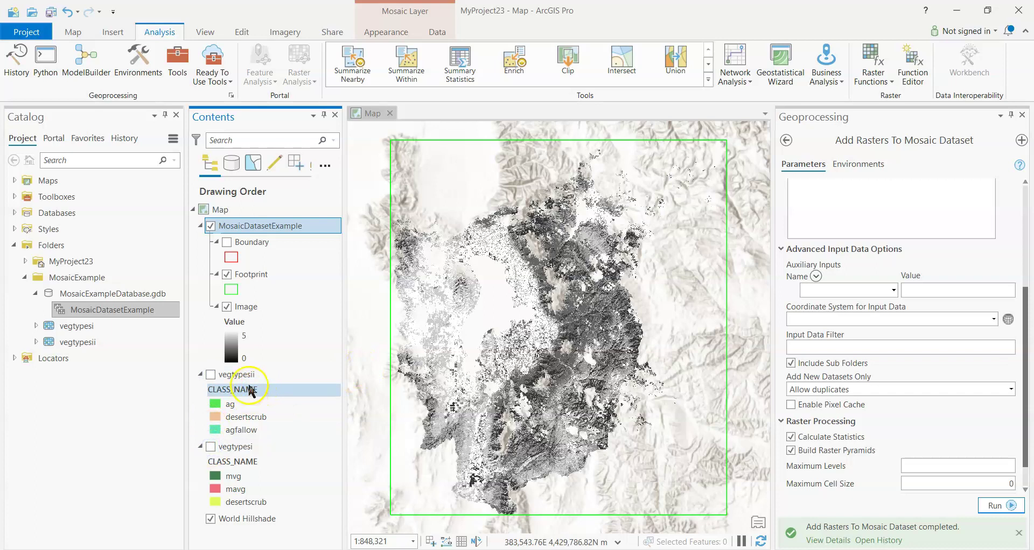
click(245, 351)
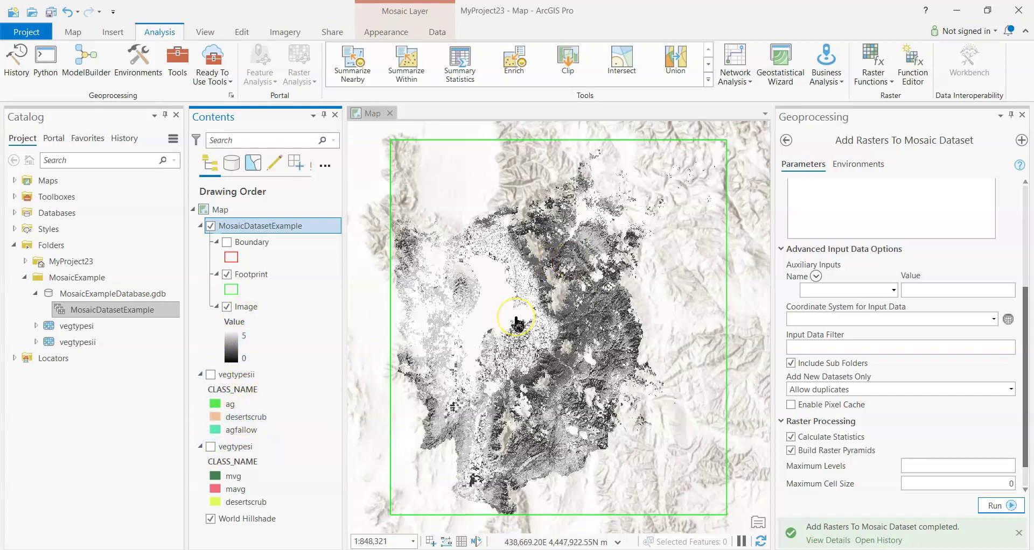
- Examine the mosaic's cells up close and compare them with the vegtypesii layer by switching the Image sublayer off and on
scroll(516, 322, up, 5)
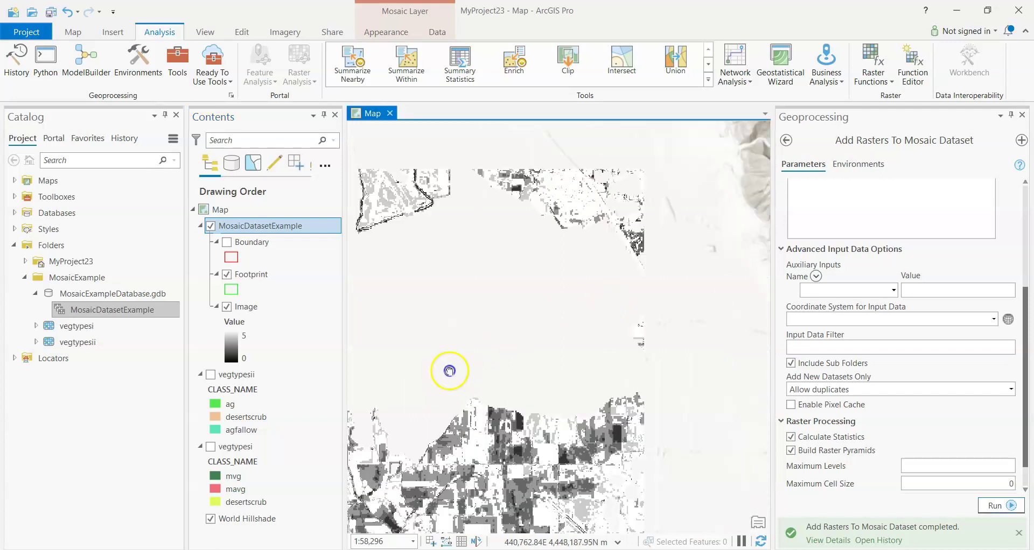
drag(450, 371, 439, 374)
drag(609, 247, 553, 324)
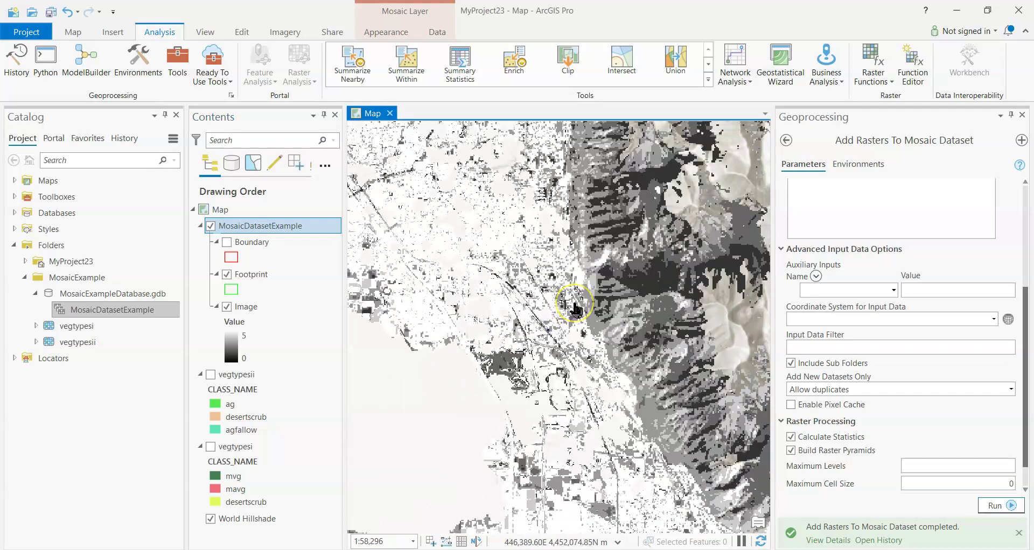
scroll(573, 308, up, 2)
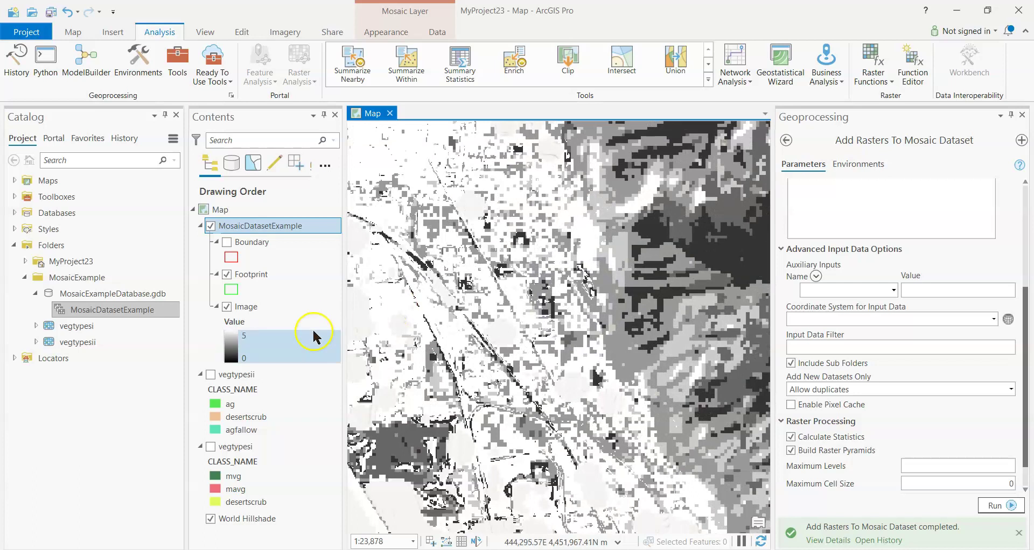
click(211, 375)
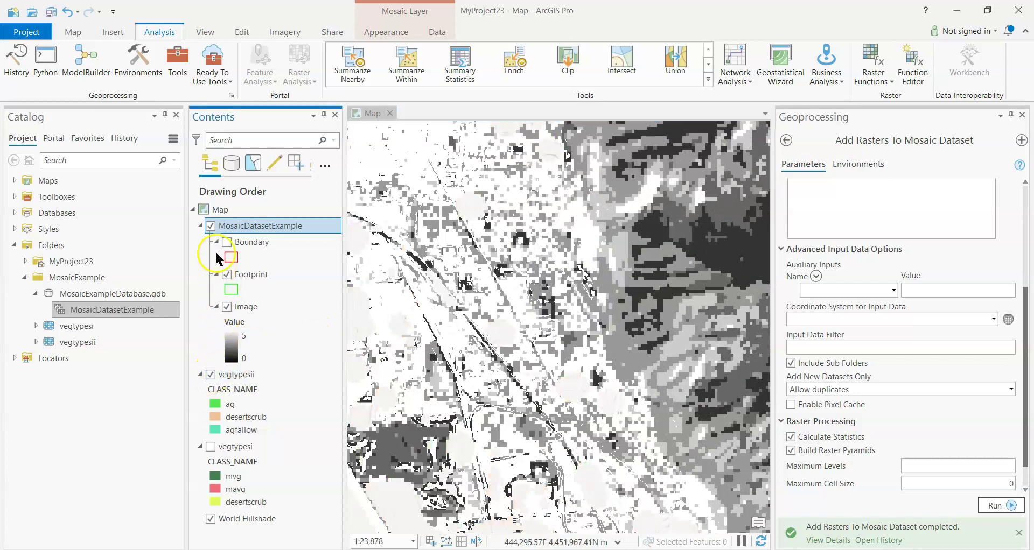
click(227, 306)
click(227, 306)
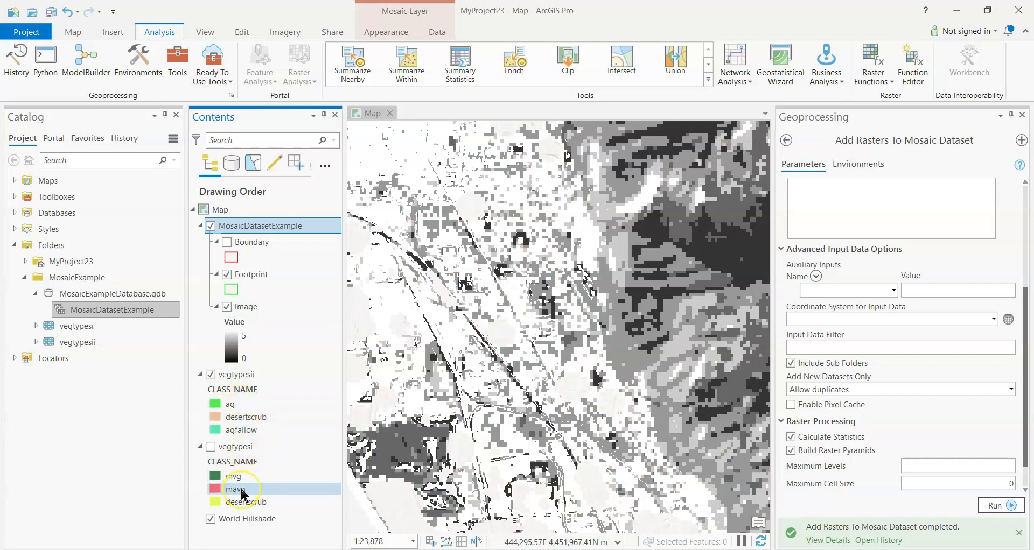
scroll(529, 261, down, 3)
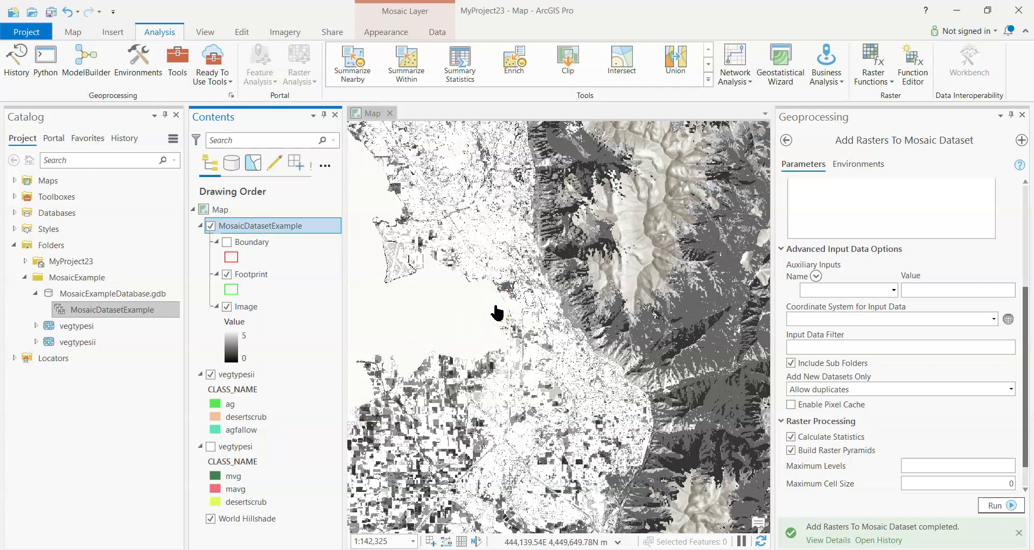
scroll(497, 312, down, 5)
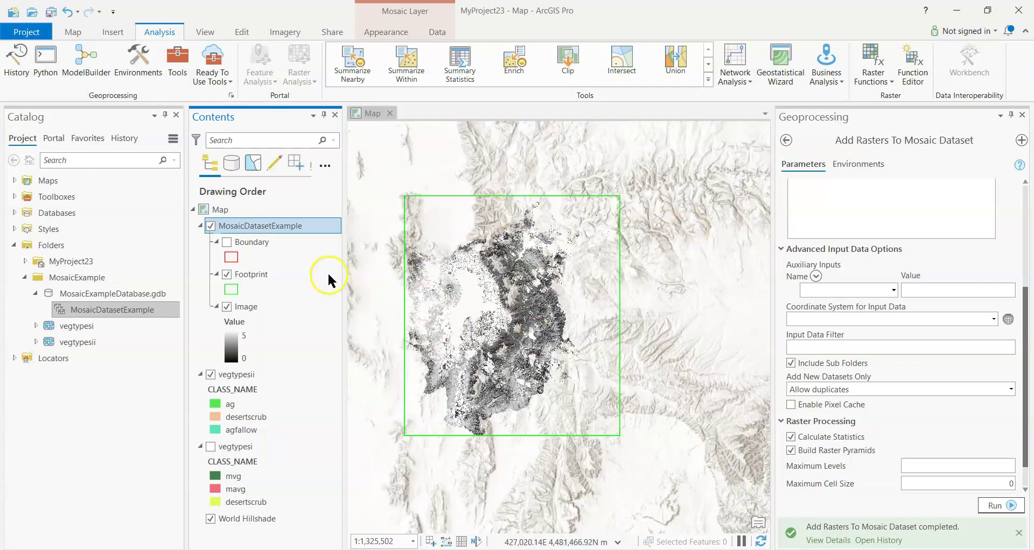
click(245, 308)
right_click(247, 311)
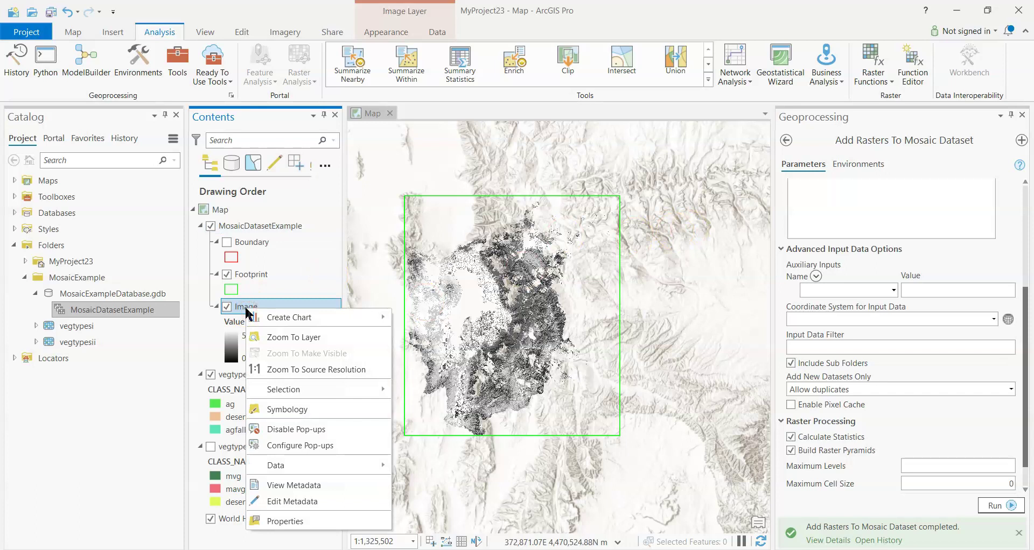
click(370, 464)
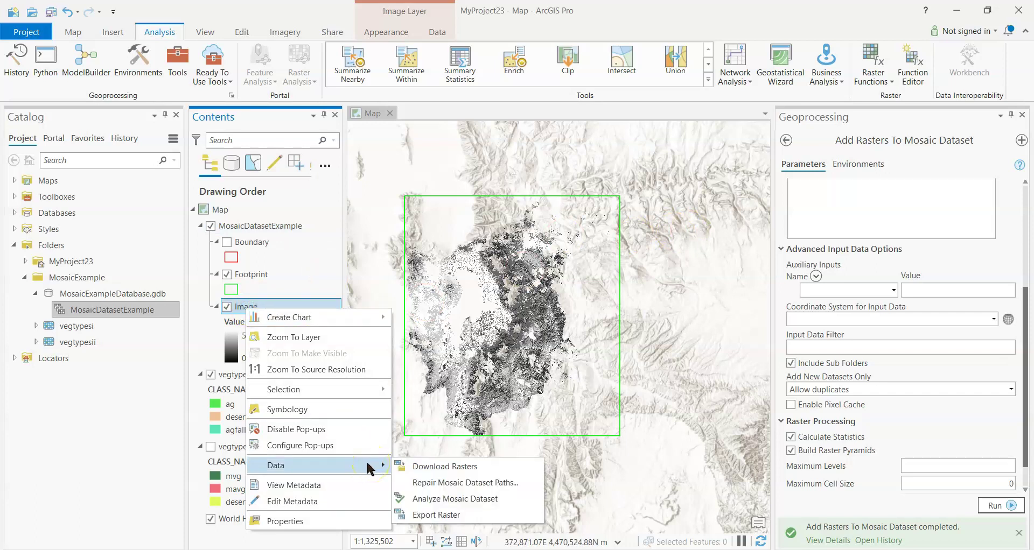
- Start the Copy Raster tool from the Raster Dataset toolset and set MosaicDatasetExample as the input raster
click(786, 141)
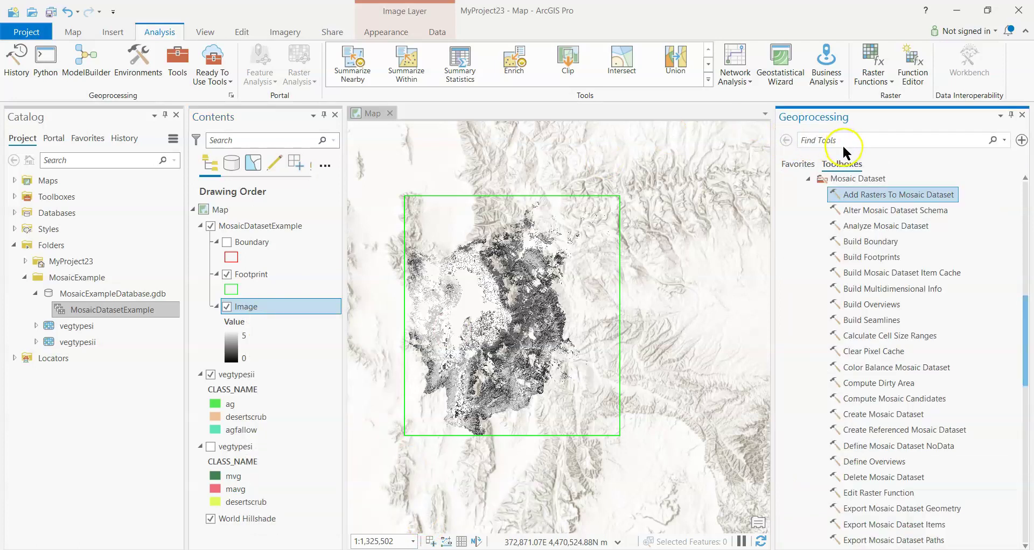
click(808, 181)
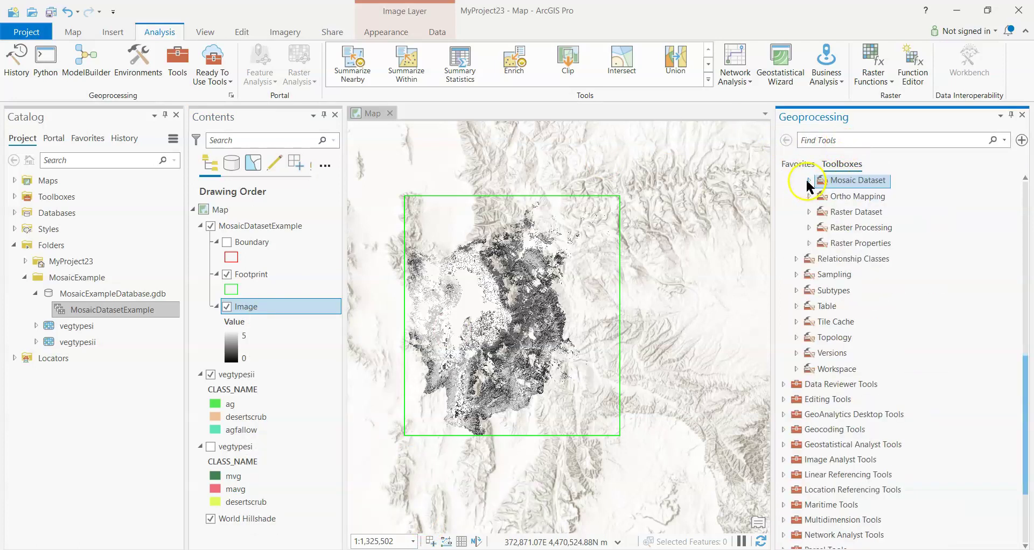
click(808, 212)
click(860, 228)
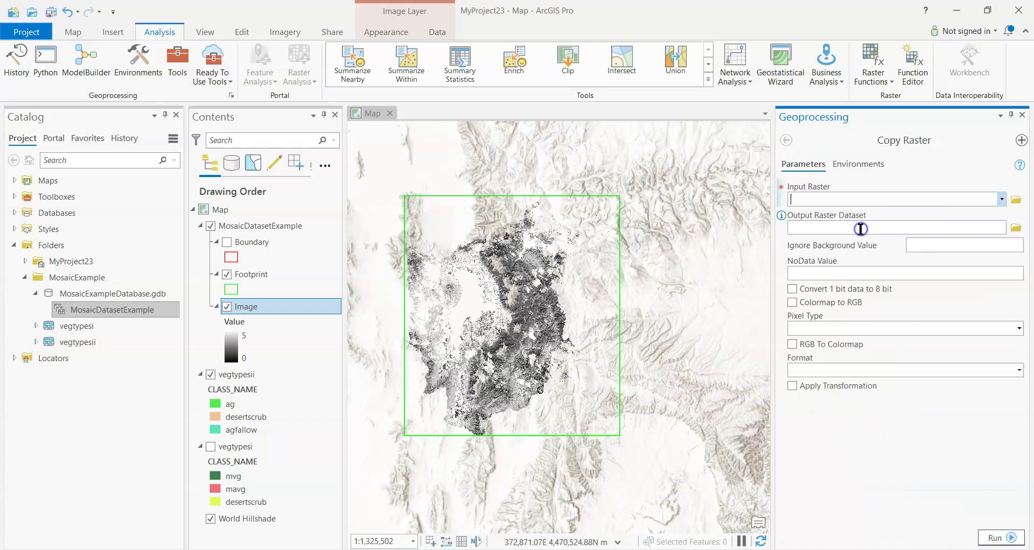
click(1001, 200)
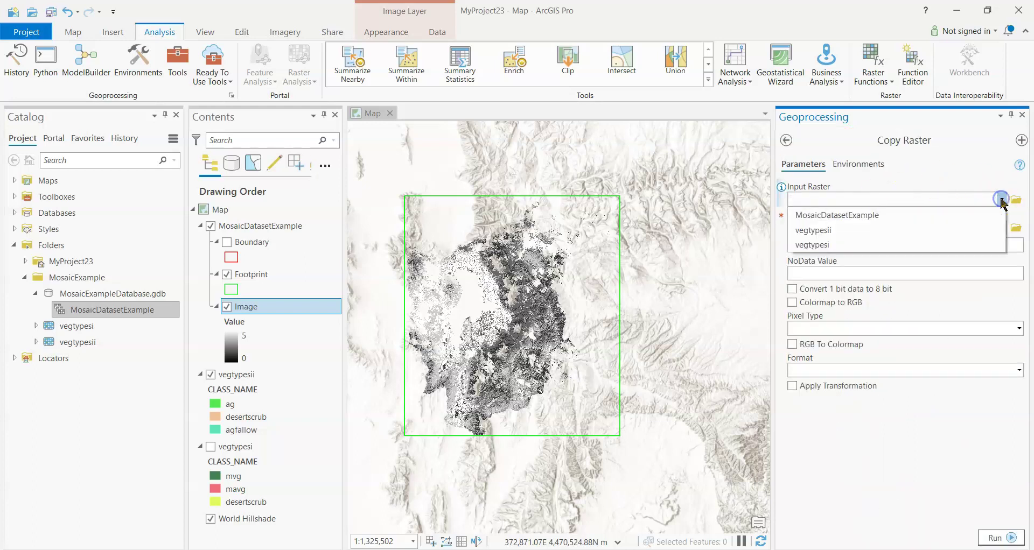
click(976, 215)
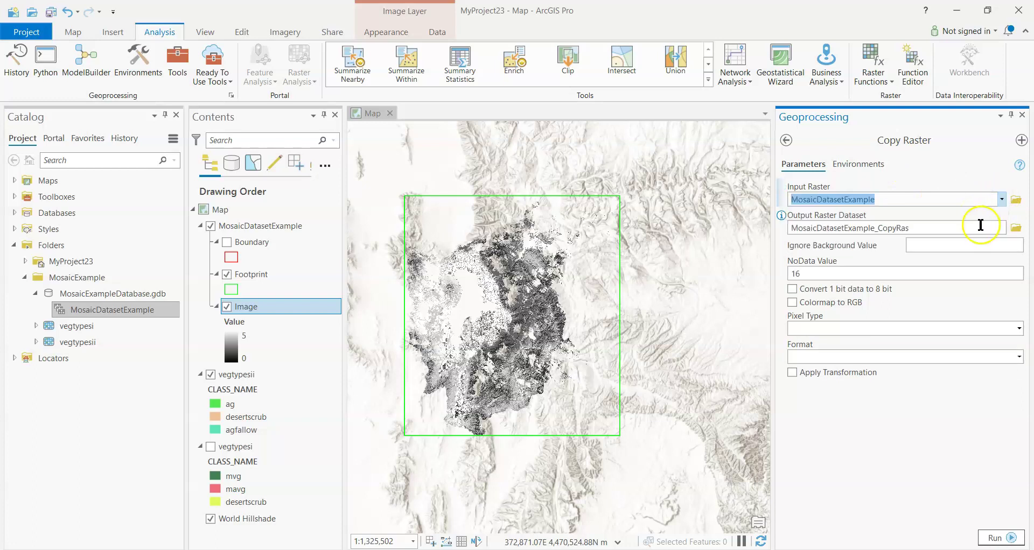
- Name the output raster MosaicDataset_Mask, set the pixel type to 1 bit and the format to Esri Grid, and run Copy Raster
mouse_move(927, 228)
mouse_down()
mouse_move(839, 228)
mouse_move(956, 223)
mouse_move(941, 224)
mouse_up()
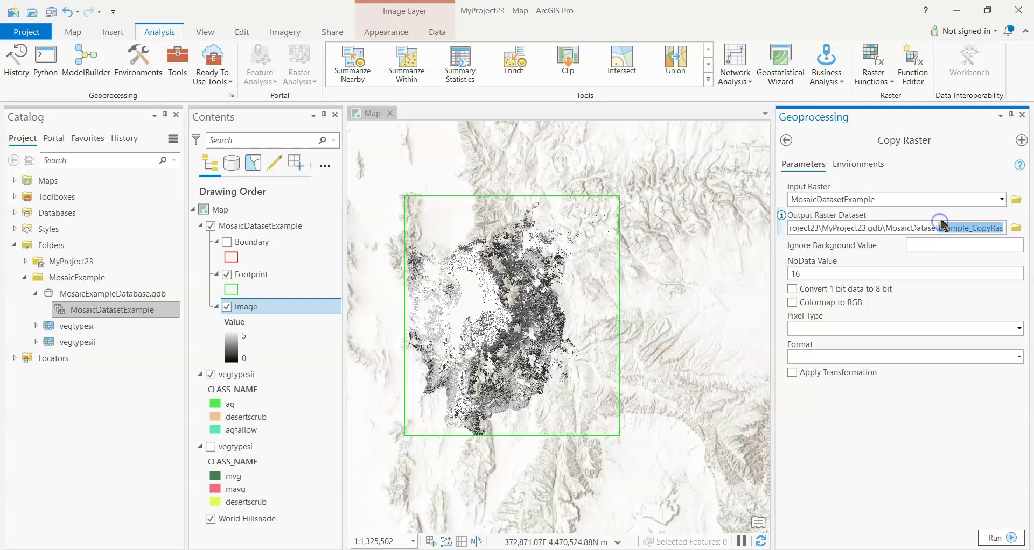
text(_Mask)
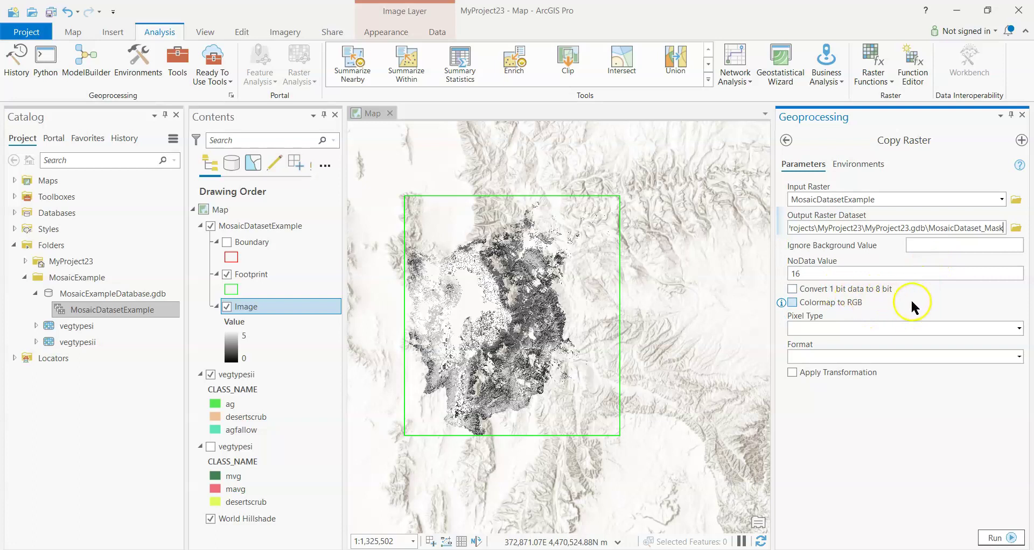
click(1019, 328)
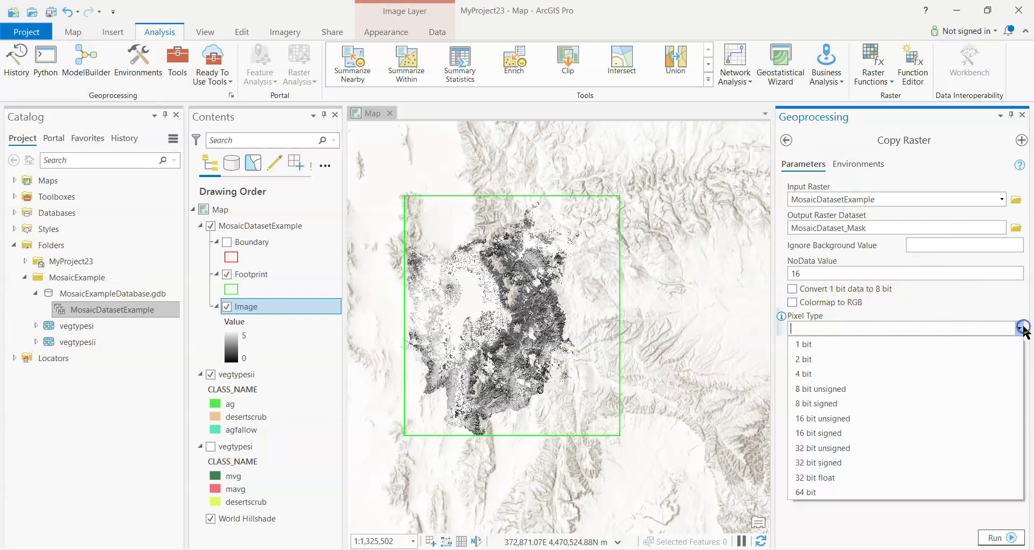
click(962, 347)
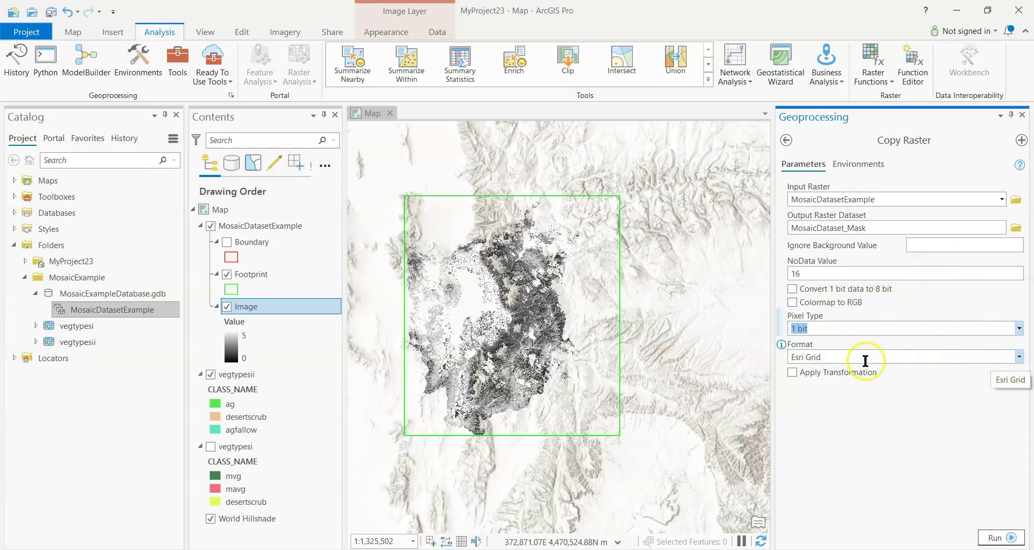
click(996, 537)
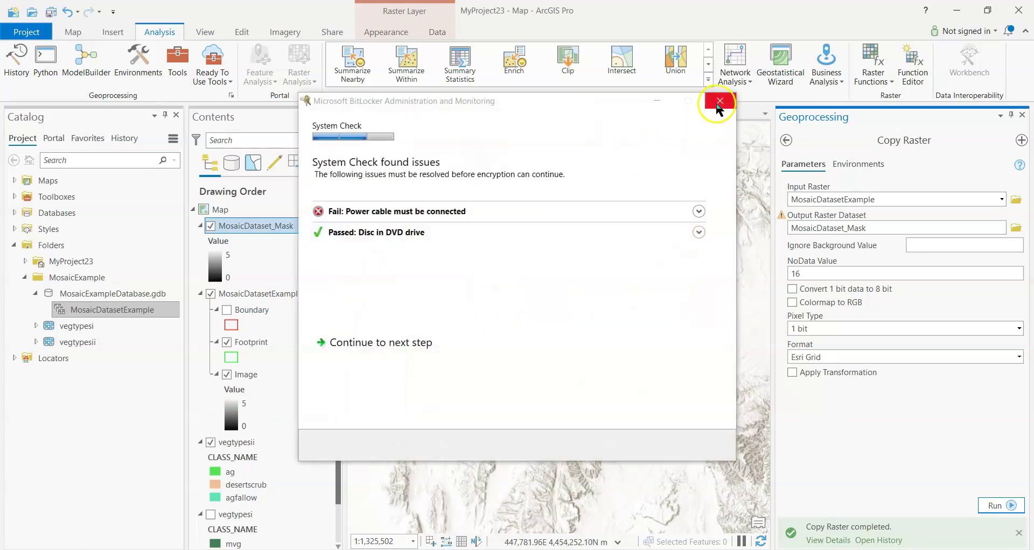
click(717, 106)
- Check the raster information, including pixel type and pixel depth, in the MosaicDataset_Mask layer's source properties
click(547, 328)
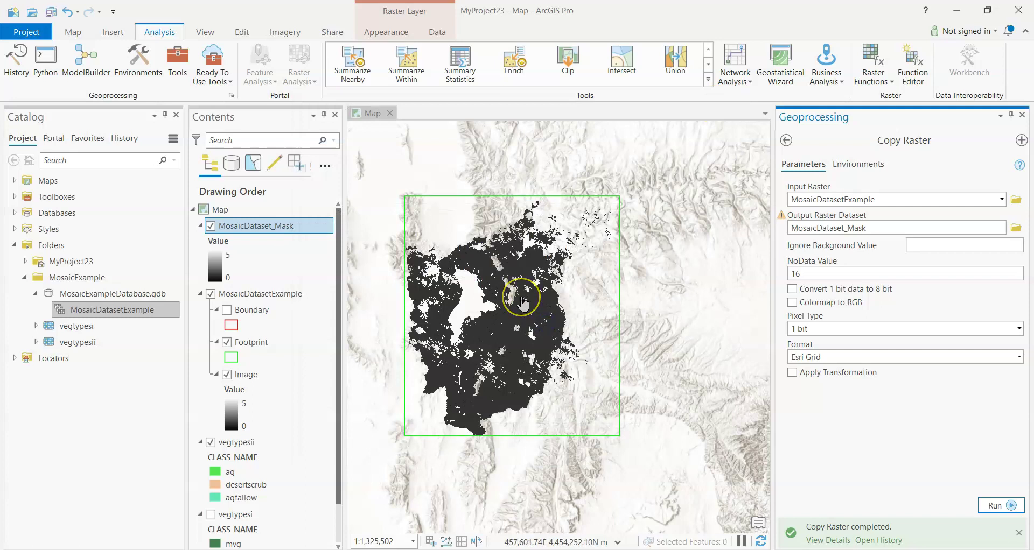
scroll(522, 304, up, 5)
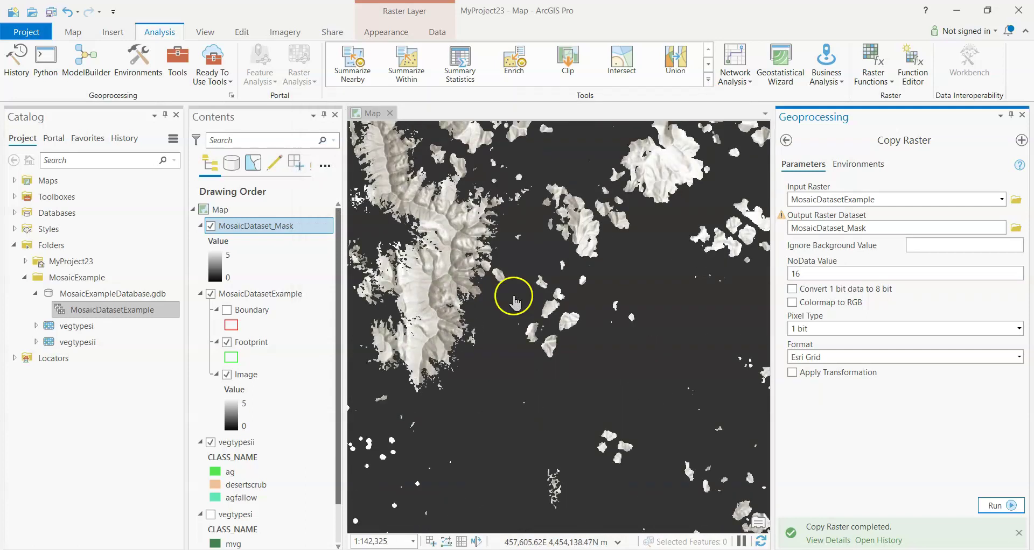
right_click(273, 225)
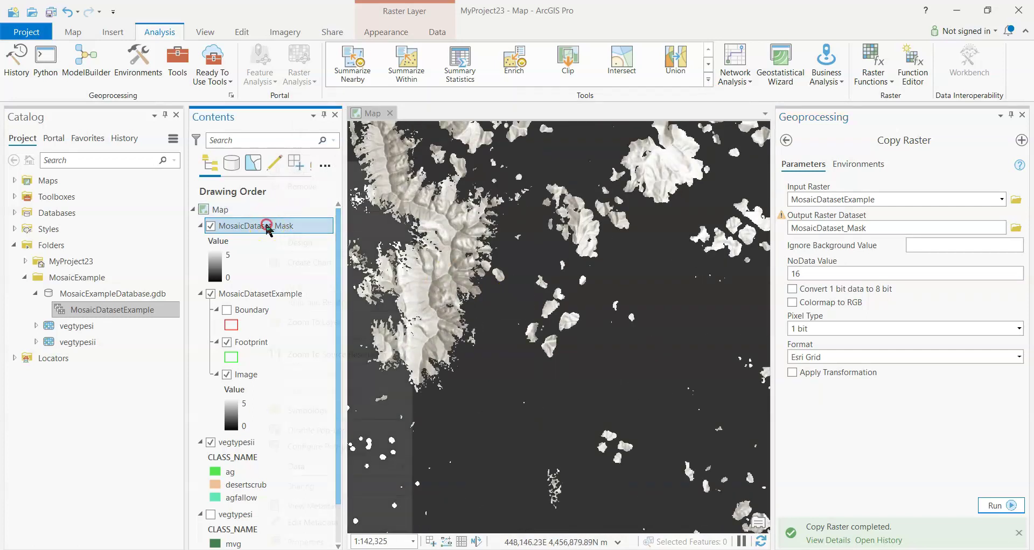
click(316, 543)
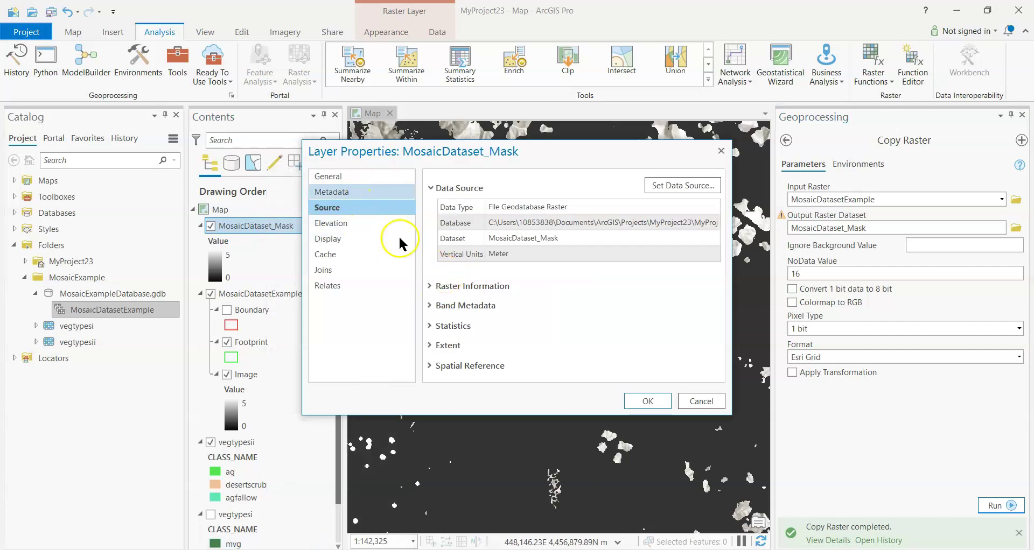
click(462, 286)
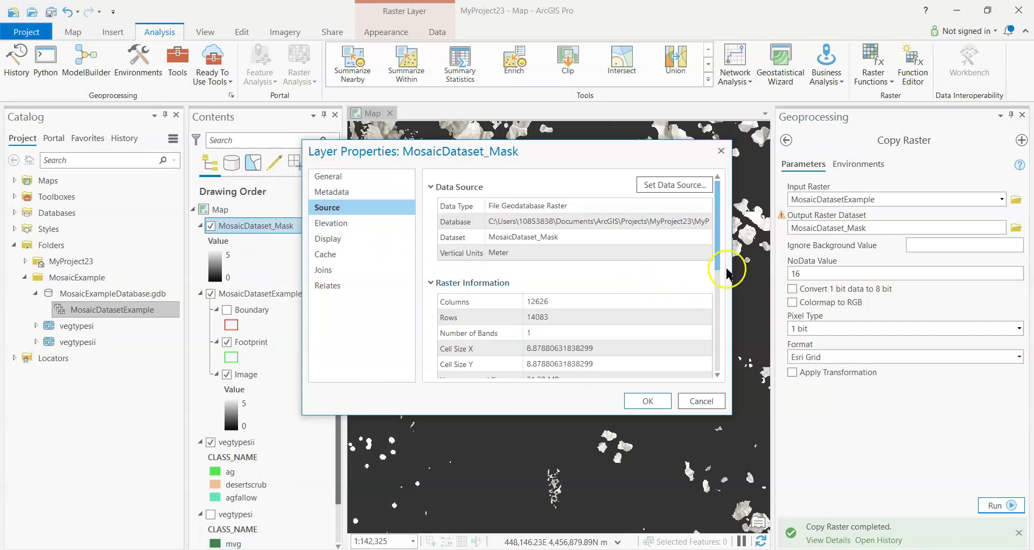
drag(717, 264, 715, 322)
click(552, 312)
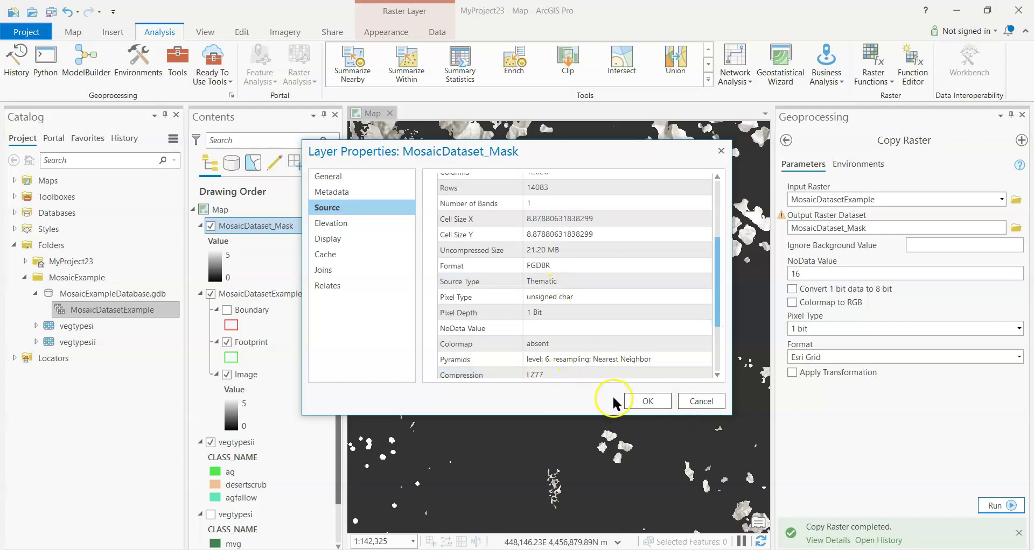
click(646, 401)
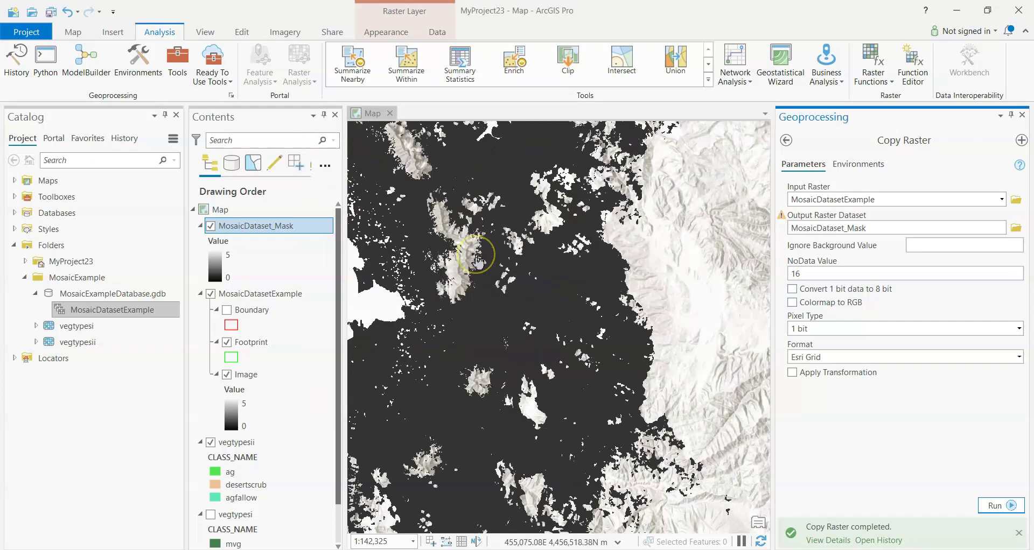
- Examine the full coverage of the MosaicDataset_Mask layer within the mosaic footprint on the map
scroll(476, 261, down, 5)
click(514, 241)
drag(530, 240, 642, 282)
click(420, 237)
click(267, 227)
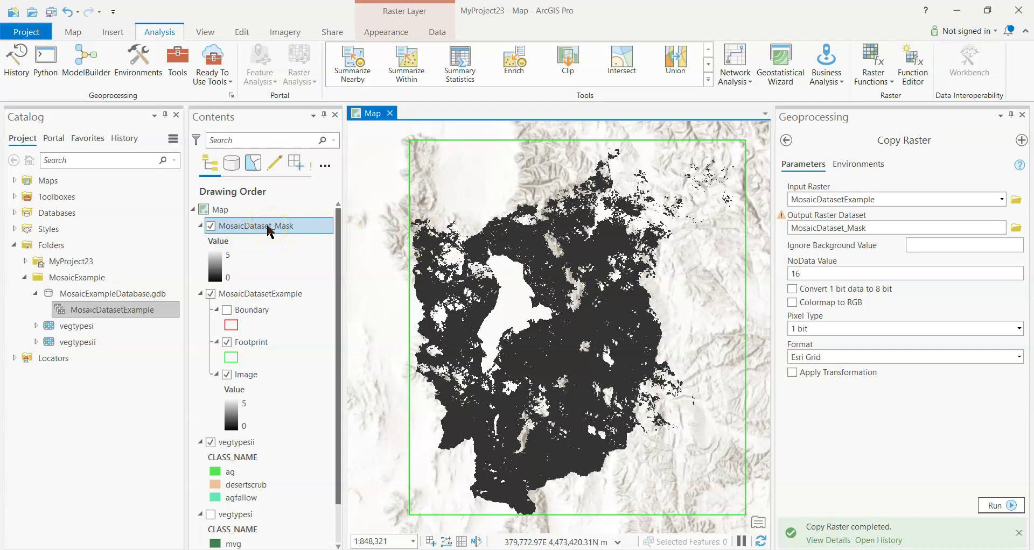
click(368, 156)
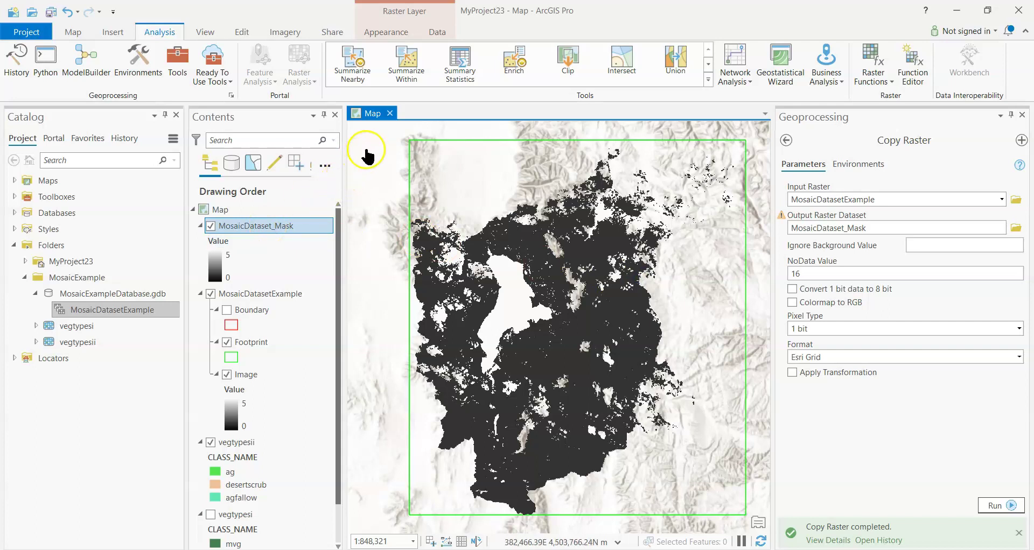